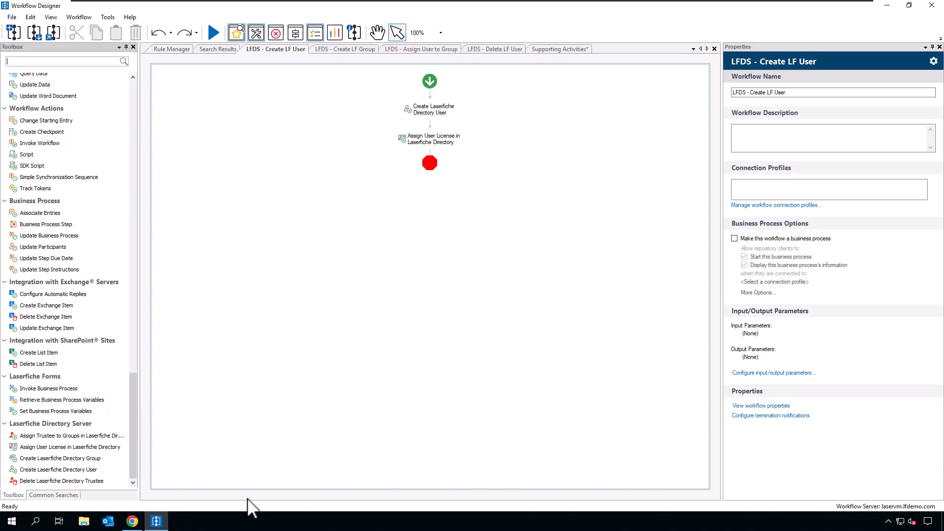
pyautogui.click(131, 522)
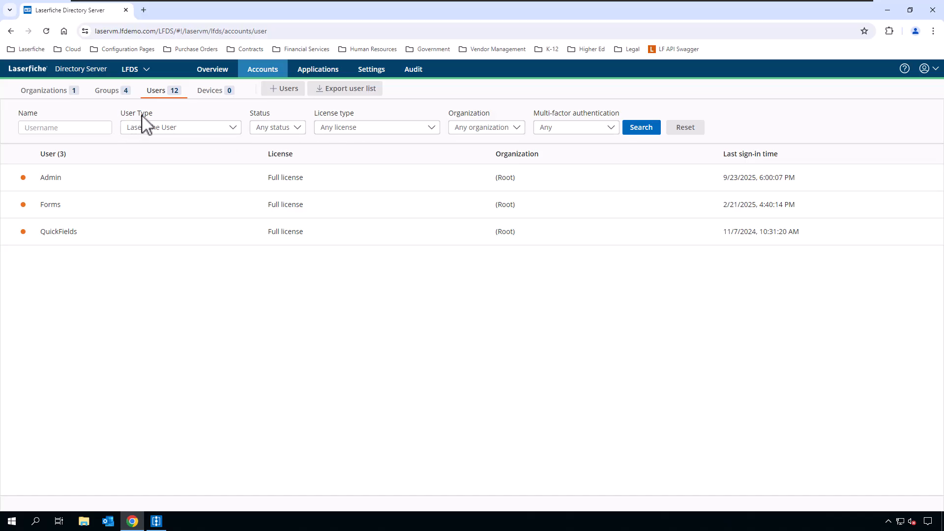
pyautogui.click(642, 129)
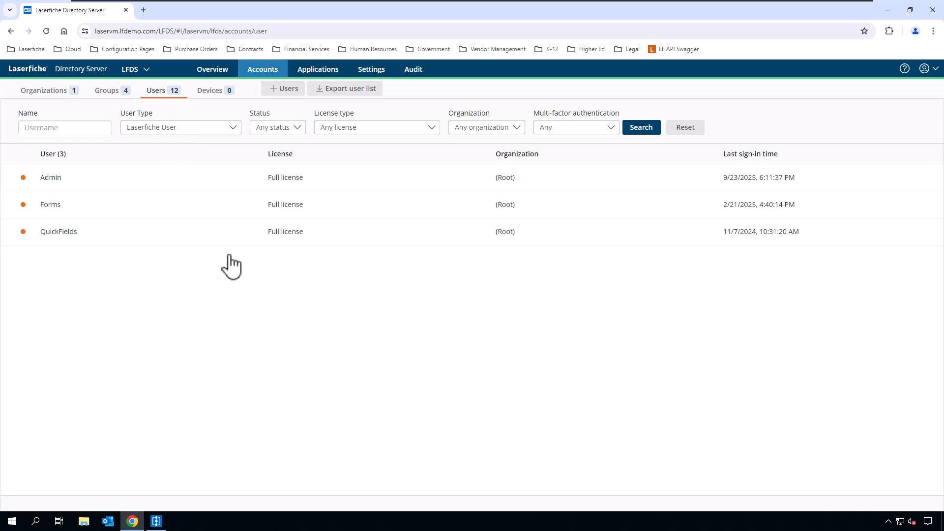
pyautogui.click(156, 522)
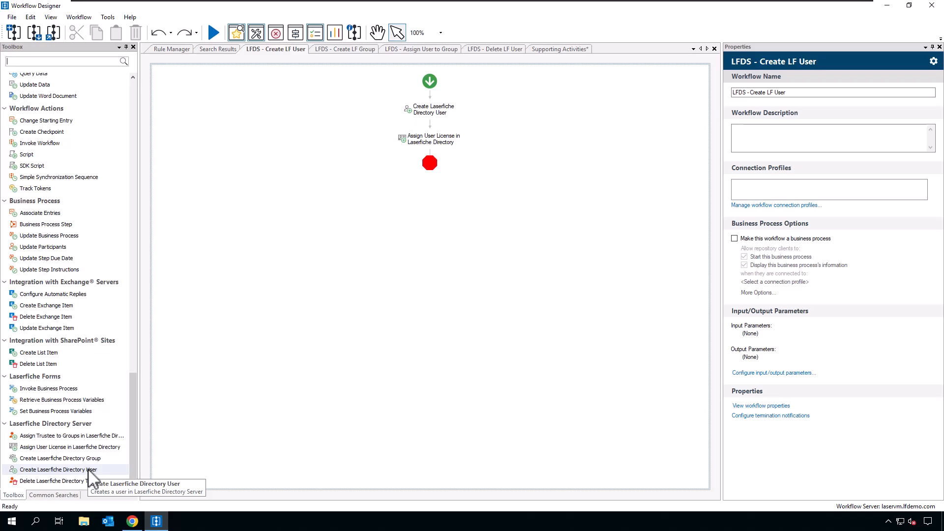
pyautogui.click(442, 111)
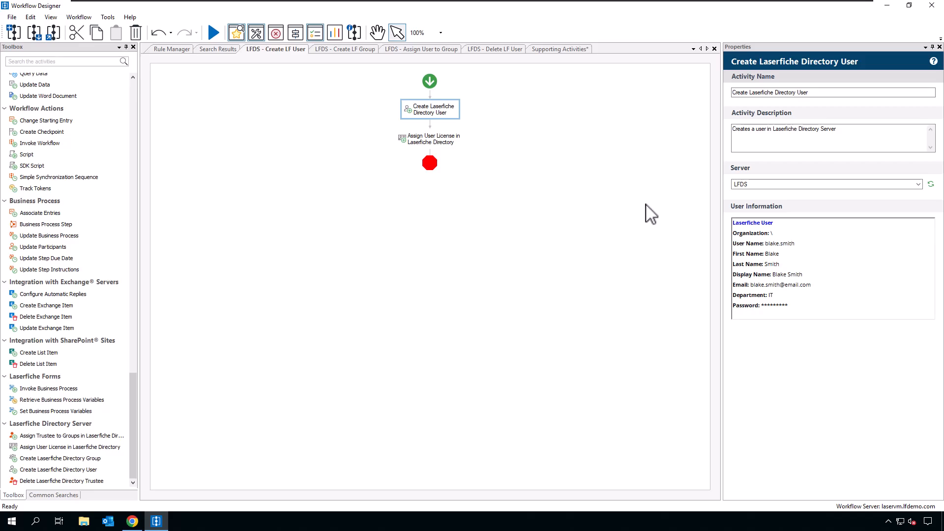
pyautogui.click(496, 138)
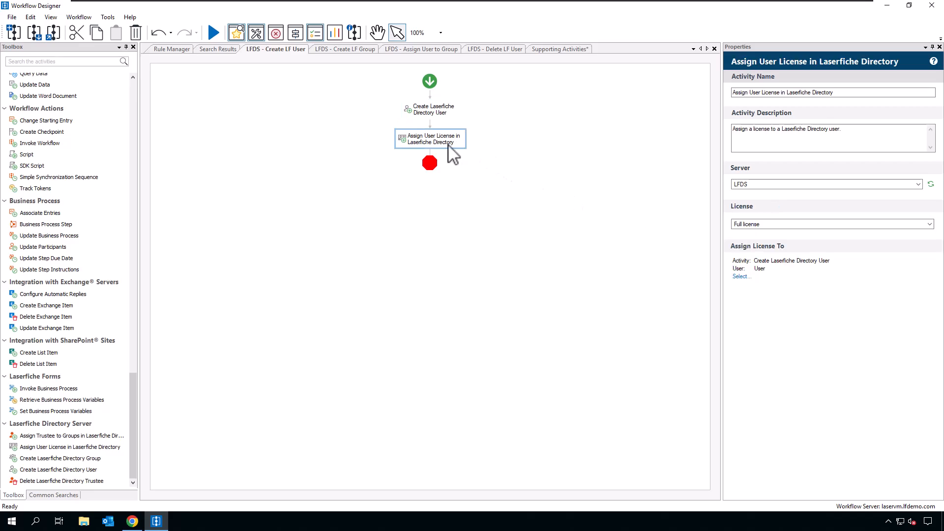
pyautogui.click(443, 116)
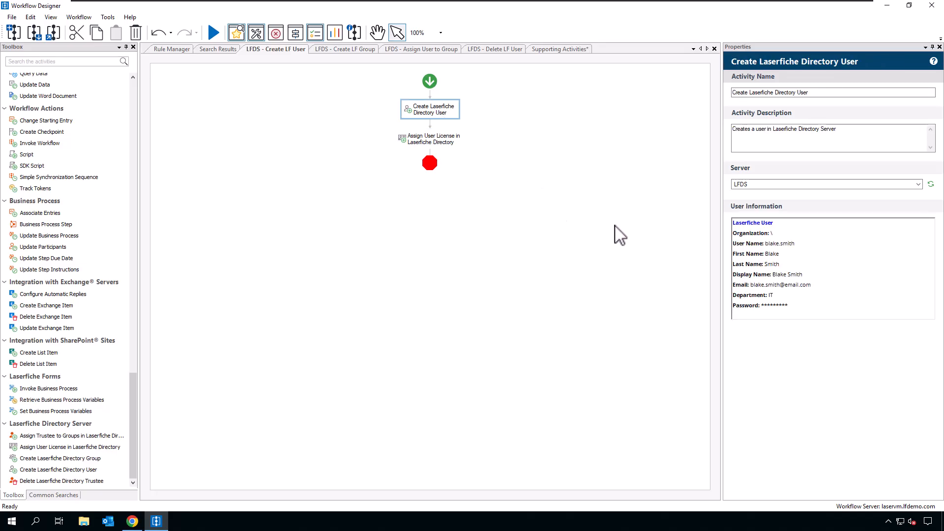
pyautogui.click(758, 185)
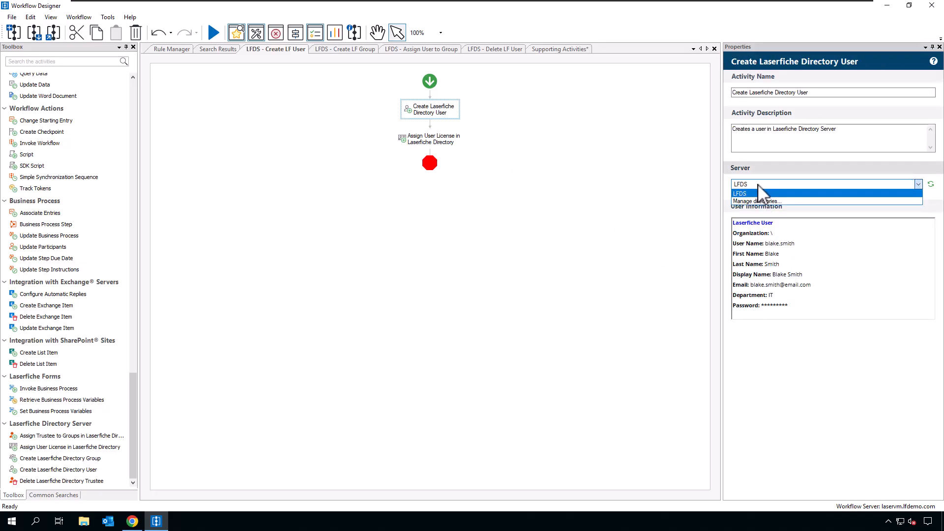
pyautogui.click(752, 194)
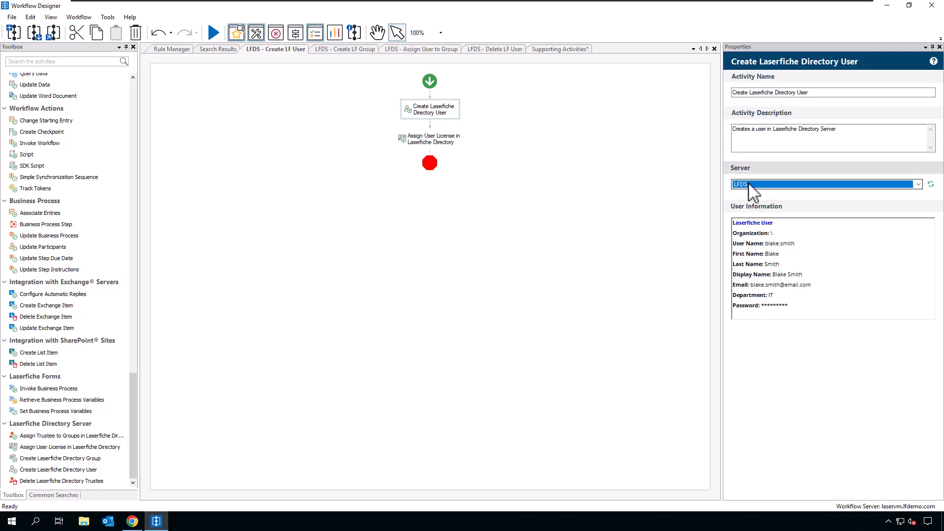
pyautogui.click(820, 254)
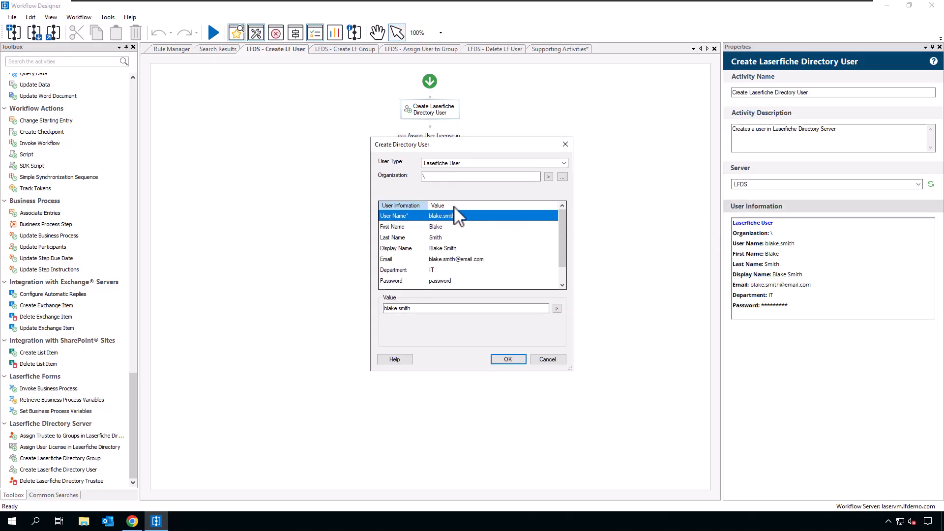
pyautogui.scroll(-1, 480, 240)
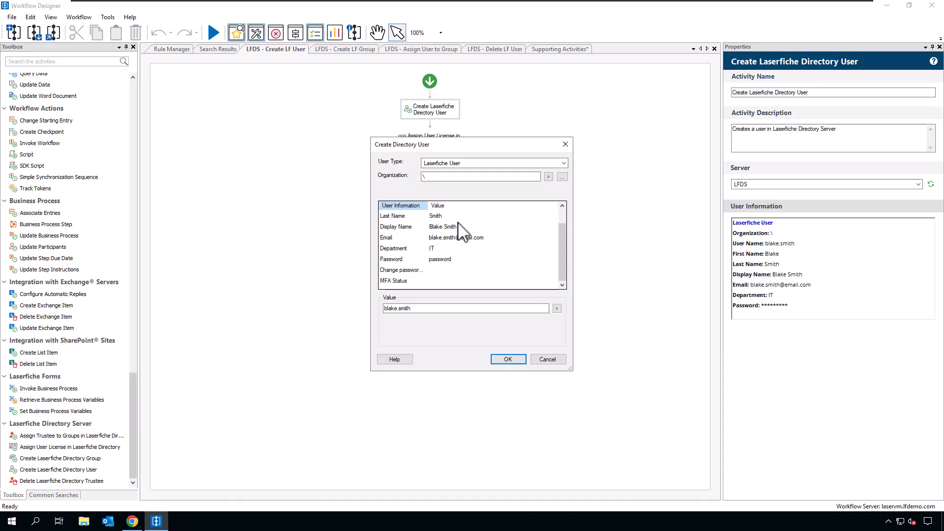
pyautogui.scroll(1, 460, 231)
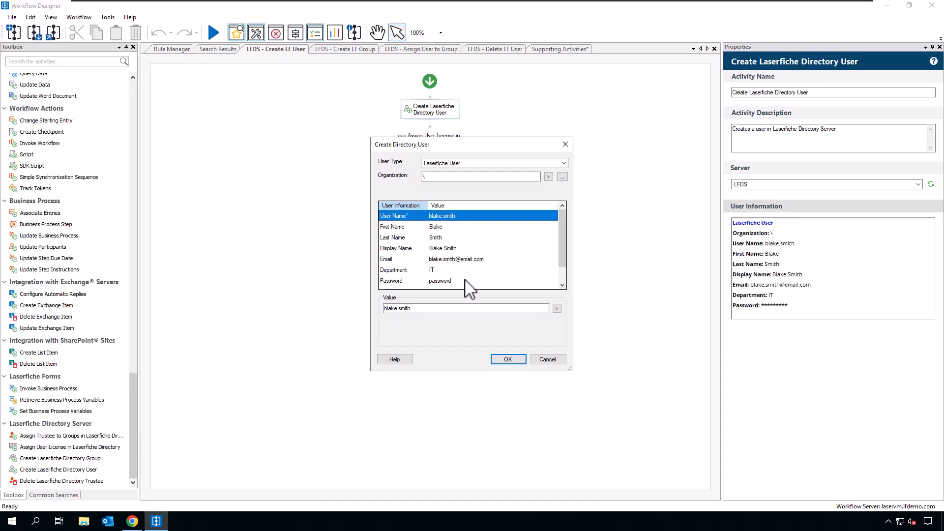
pyautogui.click(453, 229)
pyautogui.click(452, 238)
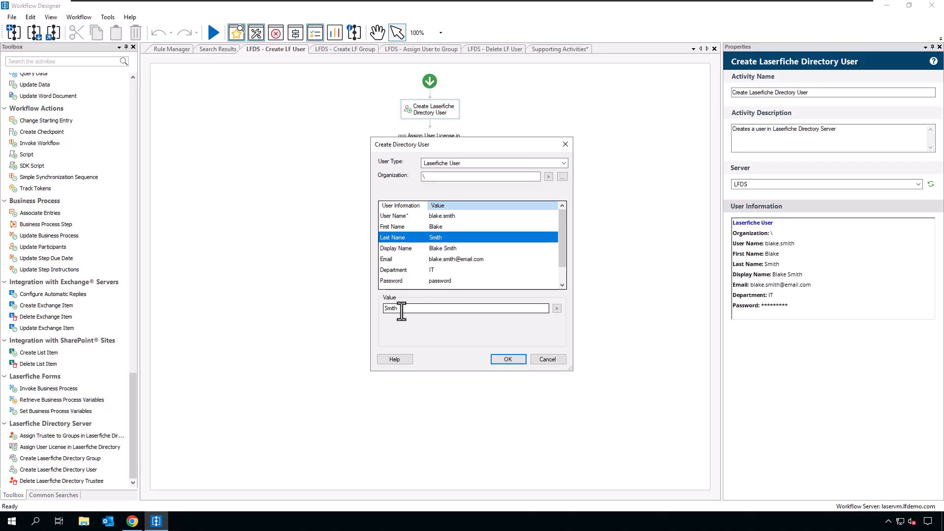
pyautogui.click(557, 310)
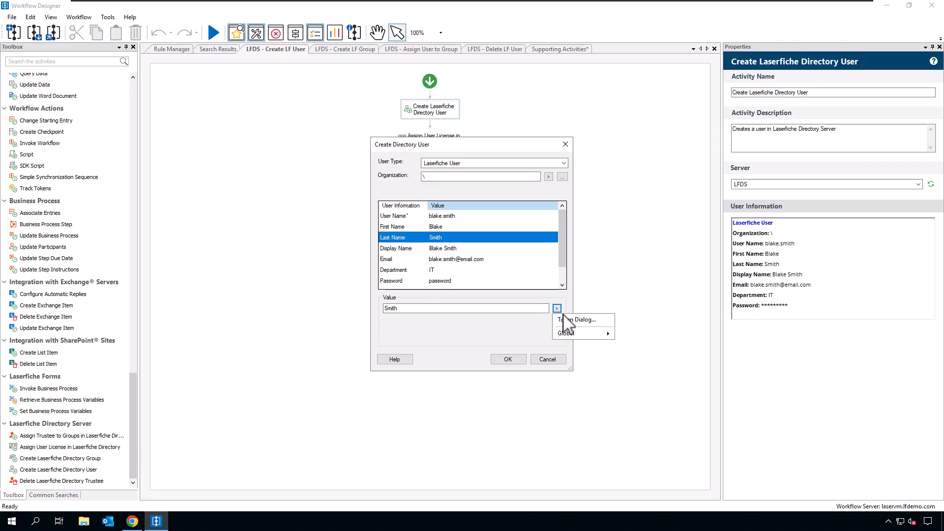
pyautogui.moveTo(592, 336)
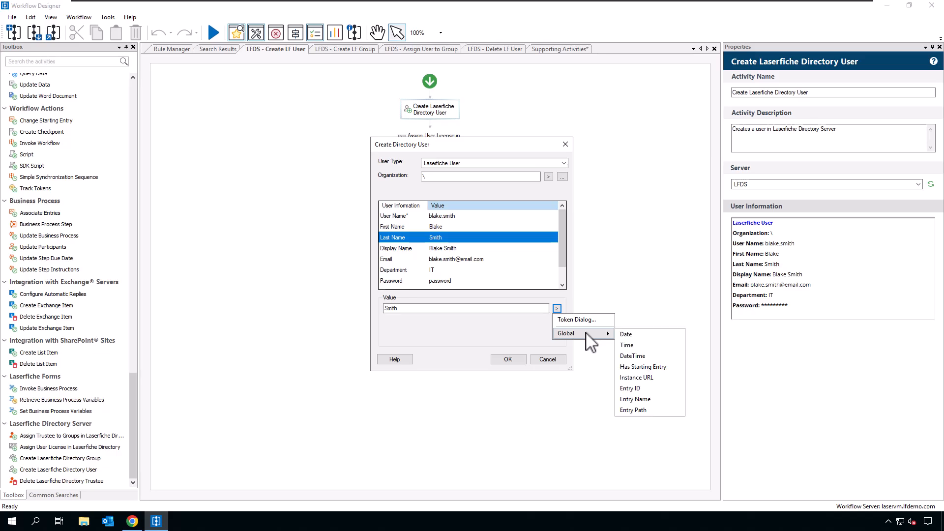
pyautogui.click(483, 335)
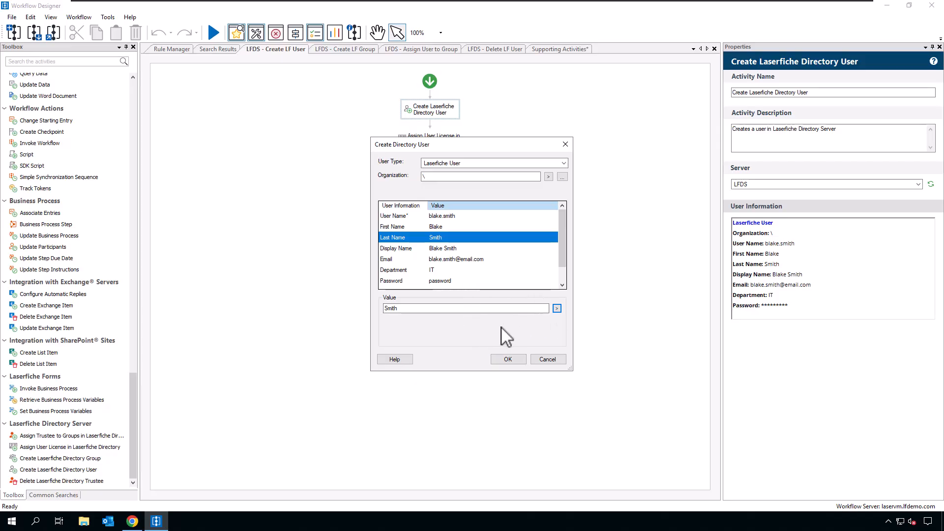
pyautogui.click(553, 360)
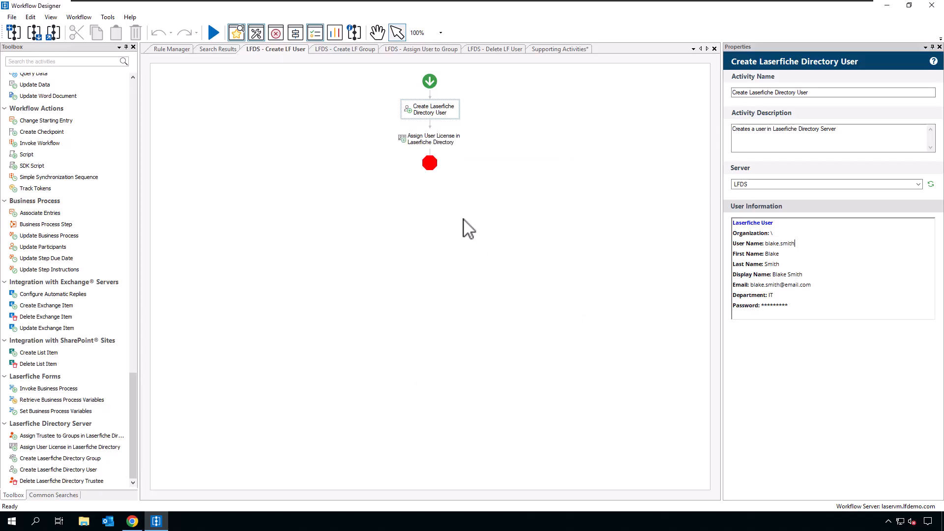
pyautogui.click(426, 144)
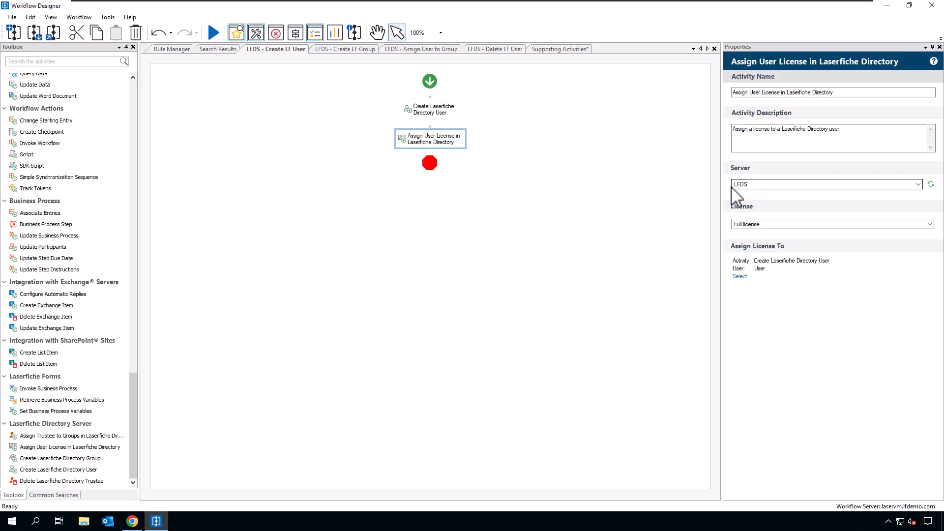
pyautogui.click(774, 225)
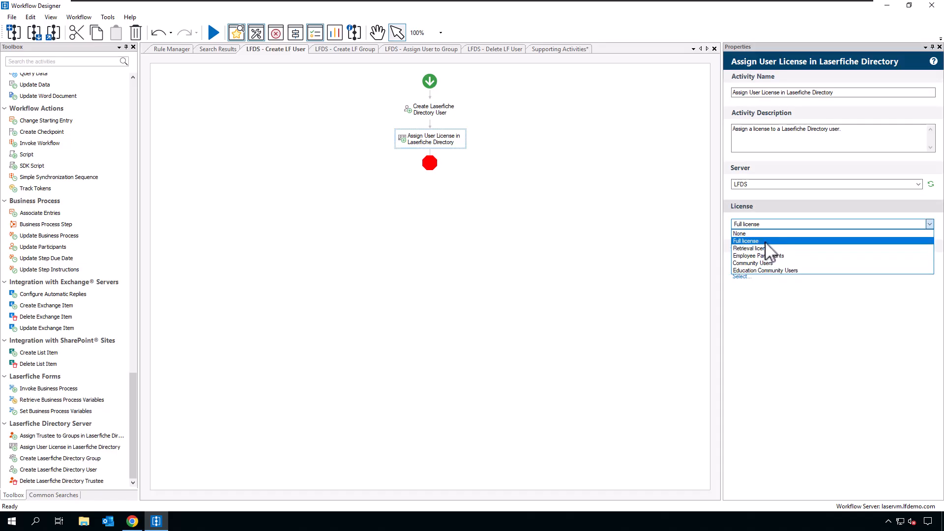
pyautogui.click(769, 244)
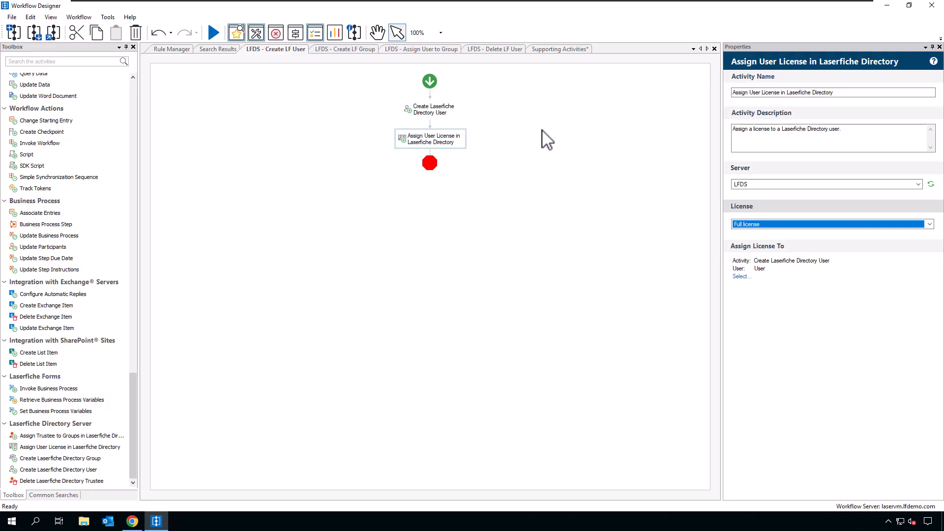
pyautogui.click(534, 157)
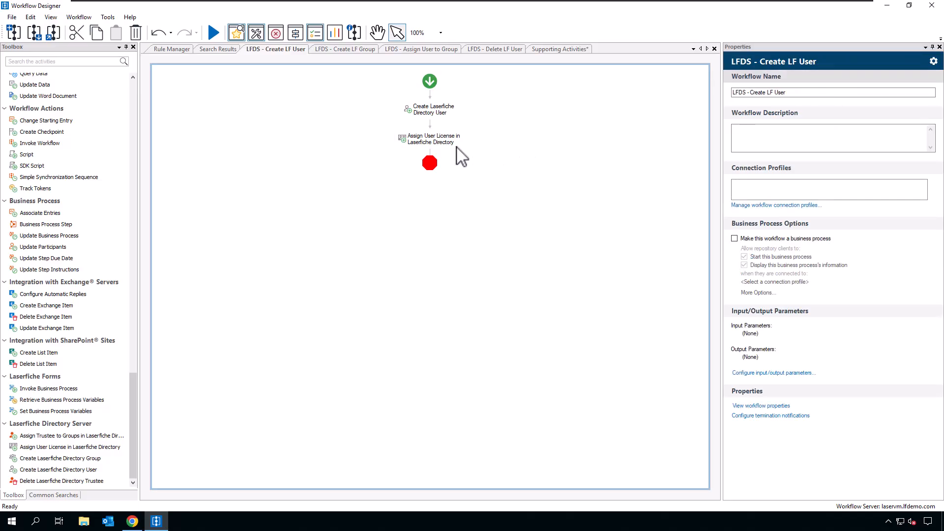
# Step: Run the LFDS - Create LF User workflow and acknowledge its start message
pyautogui.click(214, 33)
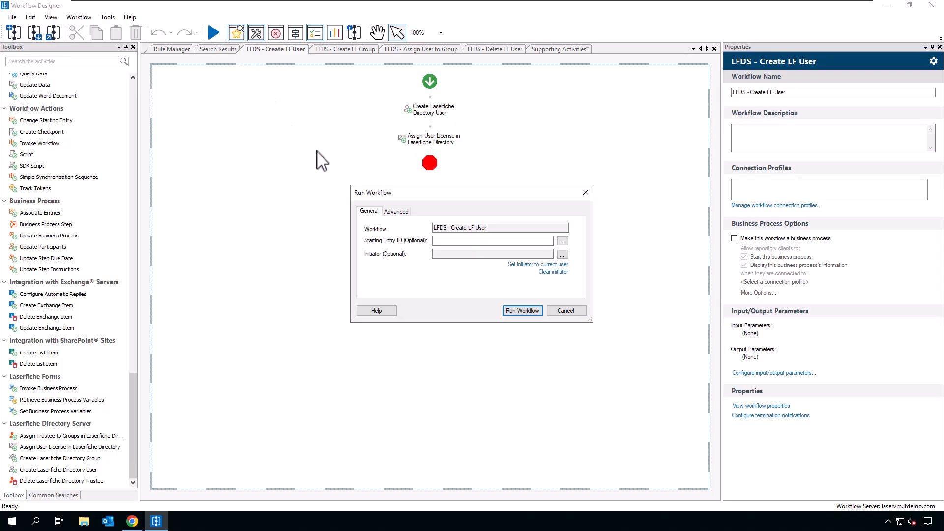
pyautogui.click(515, 312)
pyautogui.click(464, 283)
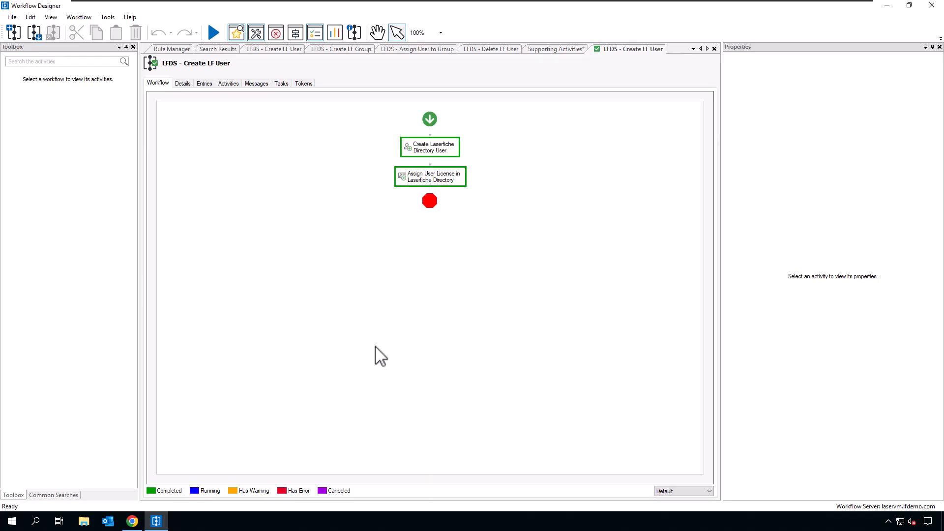
# Step: Refresh the LFDS users list and confirm the new user has a Full license and no group
pyautogui.click(132, 523)
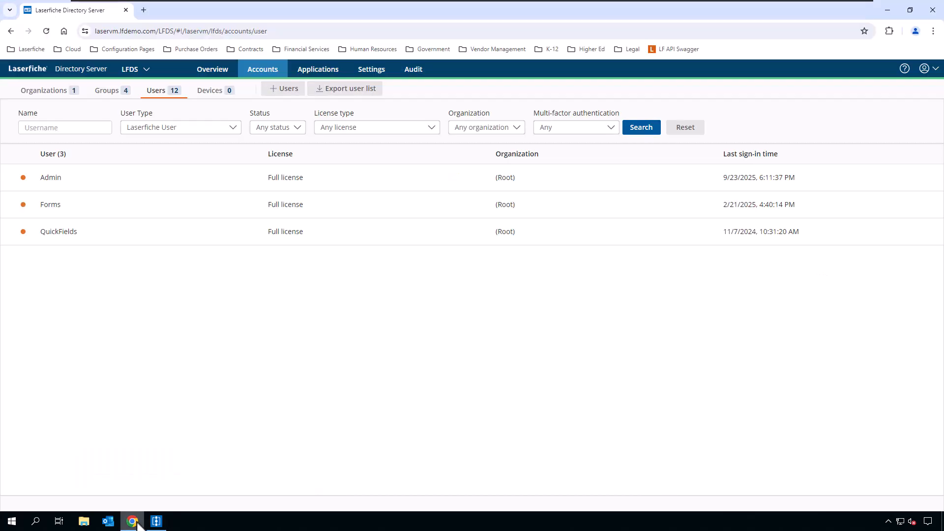
pyautogui.click(646, 136)
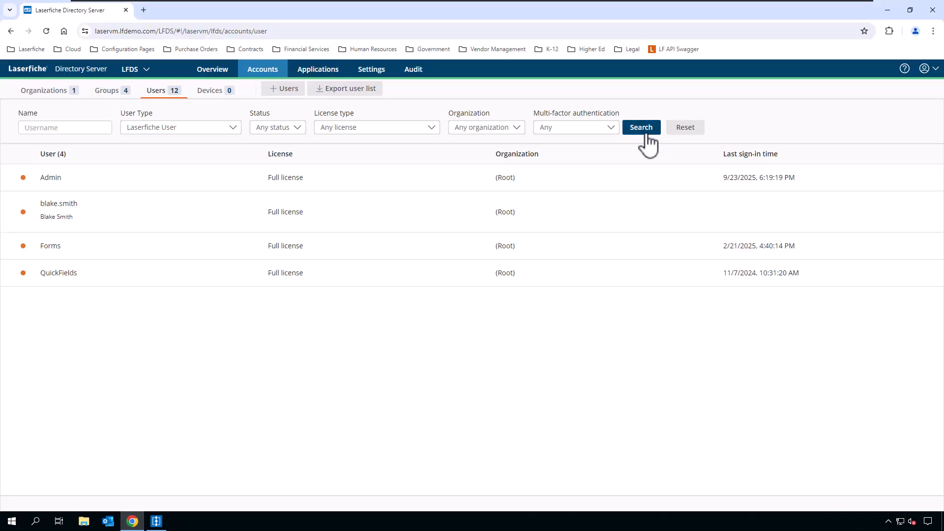
pyautogui.click(117, 211)
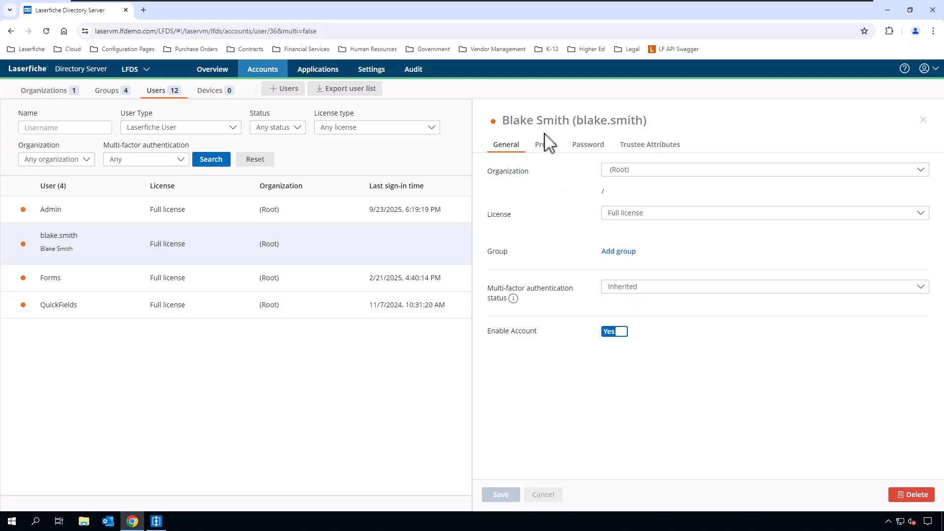
pyautogui.click(546, 147)
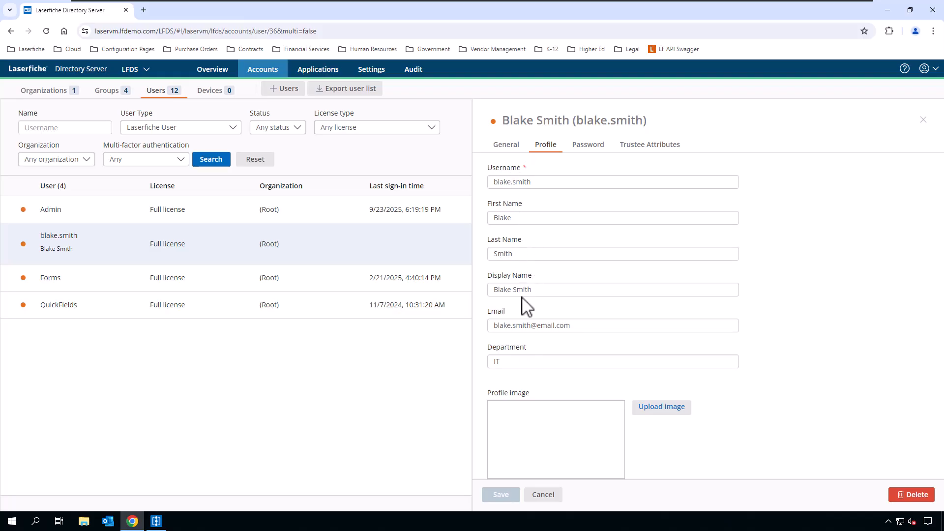
pyautogui.click(506, 145)
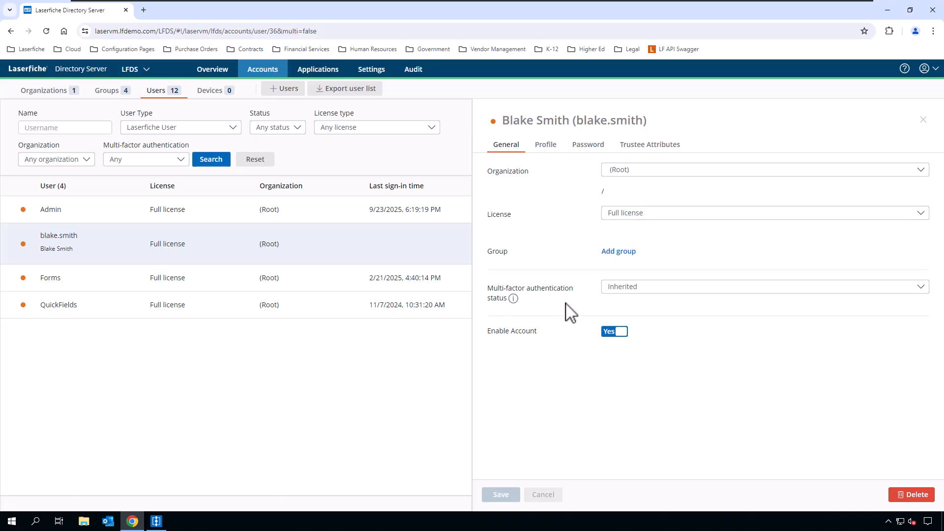
pyautogui.moveTo(163, 517)
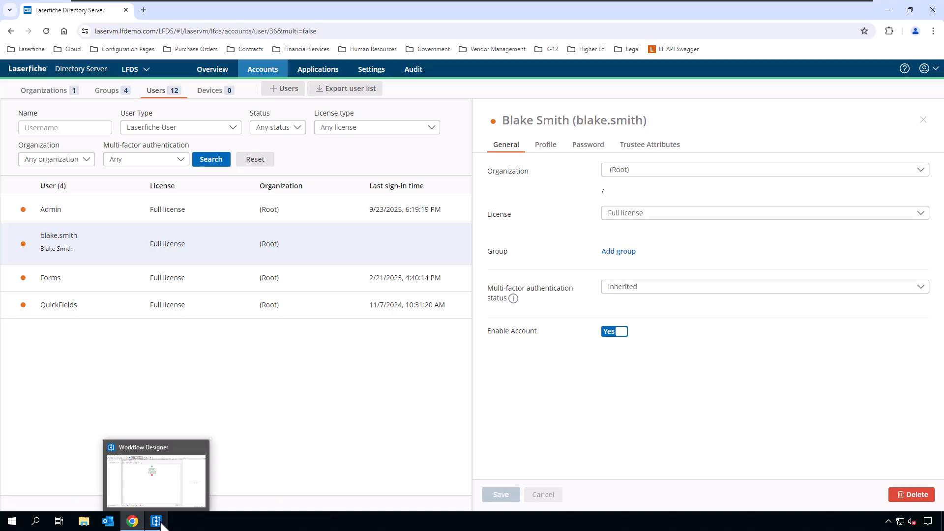
pyautogui.click(202, 500)
# Step: Review the finished Create LF User run's license step and close the run view
pyautogui.click(441, 181)
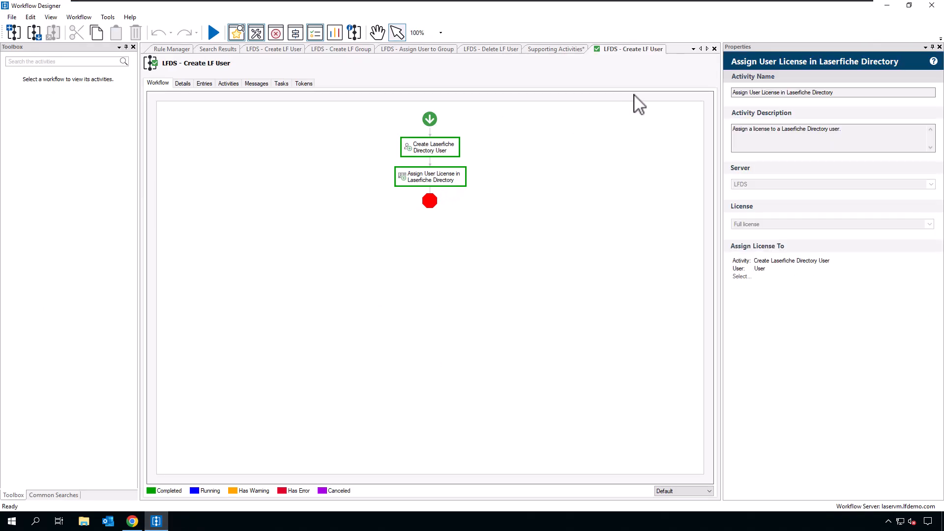
pyautogui.click(716, 49)
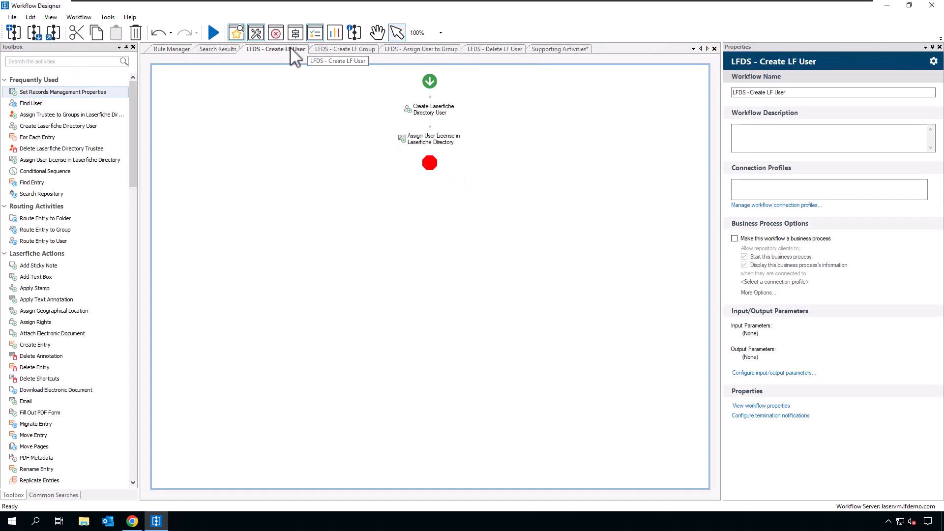
pyautogui.click(443, 139)
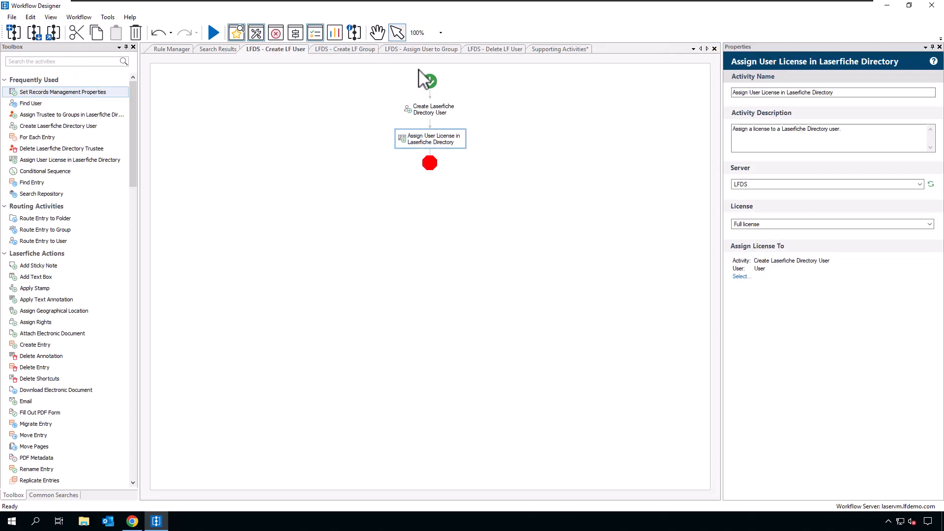
# Step: Open the LFDS - Create LF Group workflow and review its group-creation activity settings
pyautogui.click(362, 49)
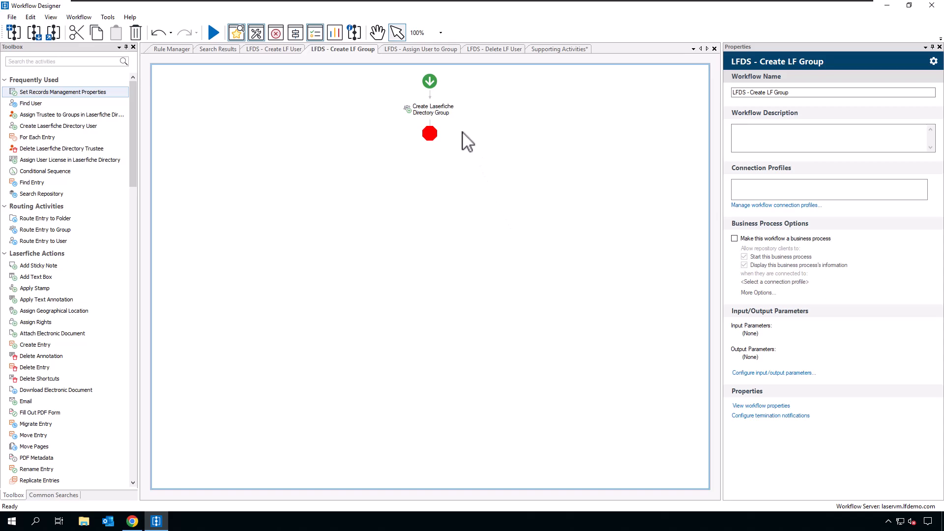
pyautogui.click(450, 116)
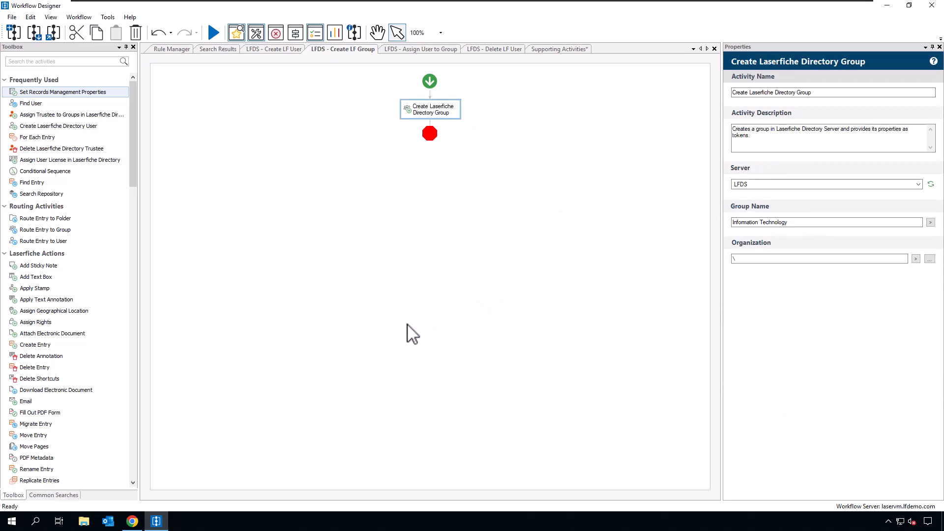
pyautogui.click(133, 522)
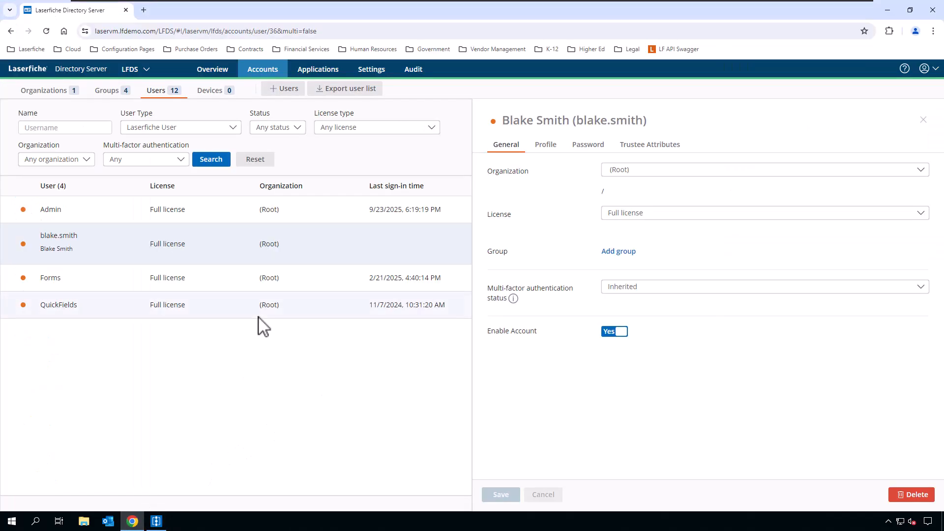
# Step: List the LFDS groups to confirm no Information Technology group exists yet
pyautogui.click(111, 93)
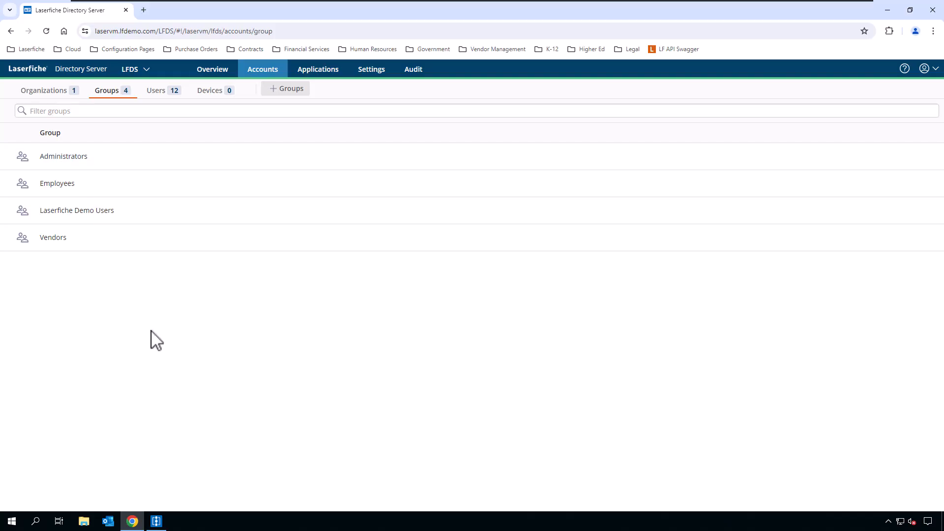
pyautogui.click(156, 522)
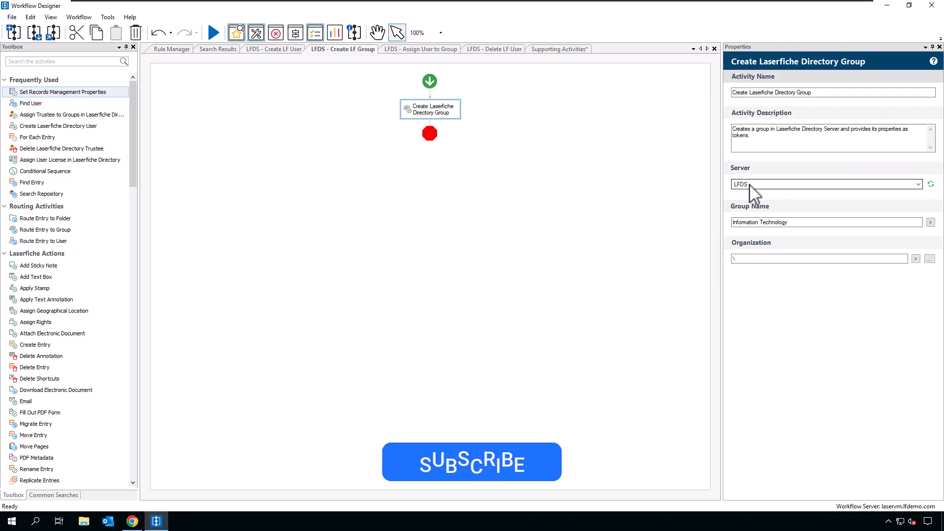
# Step: Check the Information Technology group name, then run the Create LF Group workflow
pyautogui.click(814, 223)
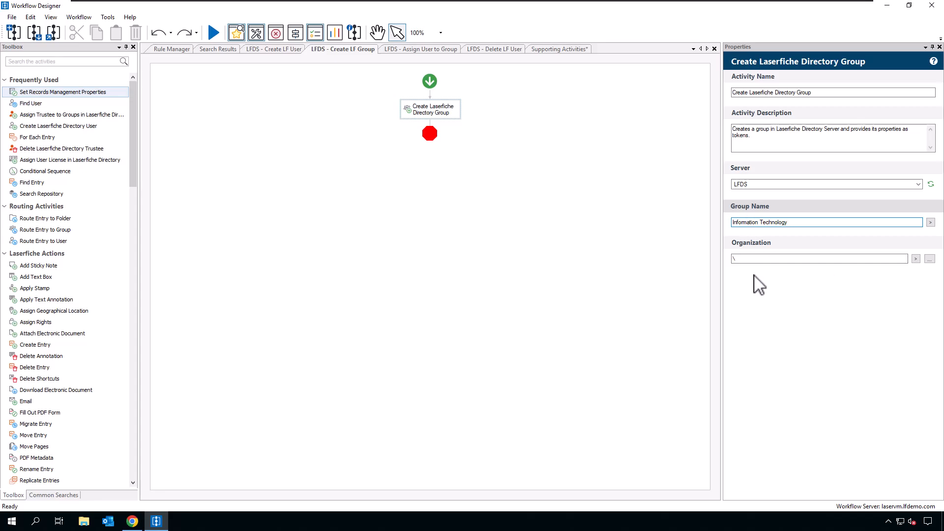
pyautogui.click(214, 33)
pyautogui.click(523, 311)
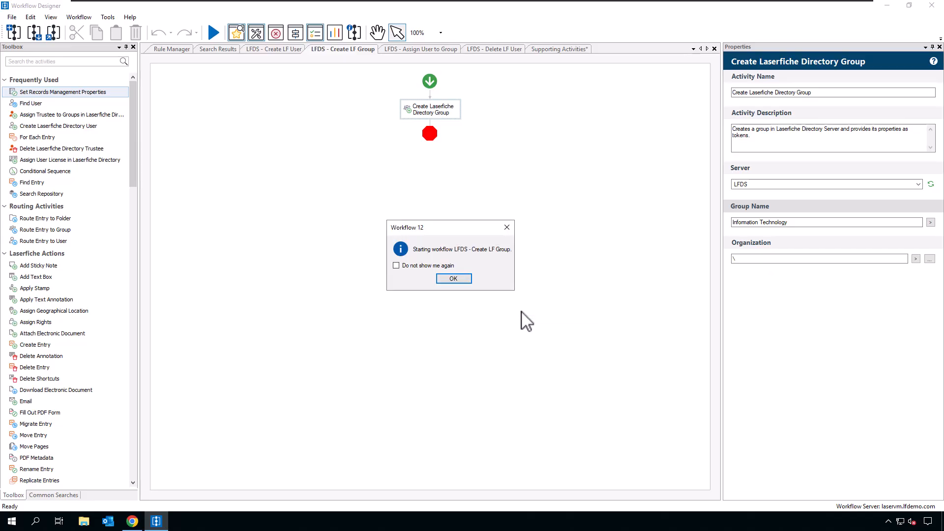
pyautogui.click(458, 277)
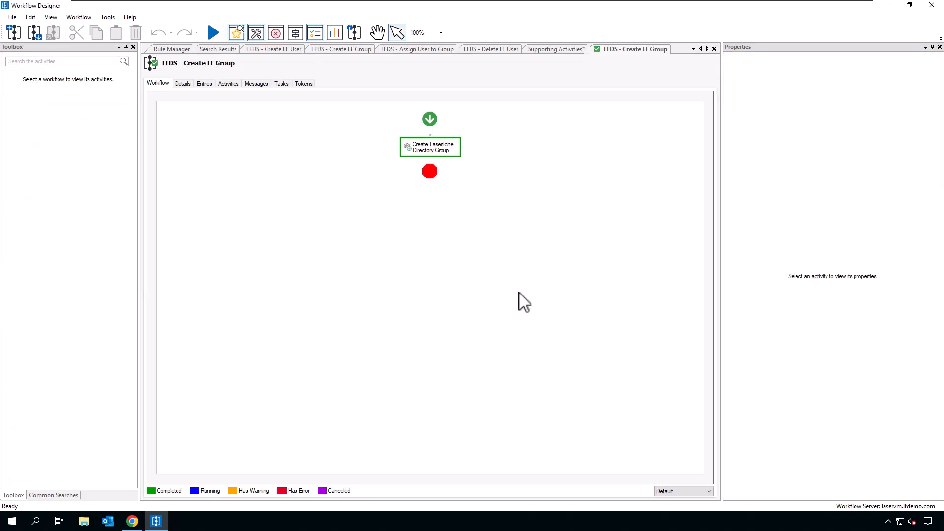
# Step: Open the new Information Technology group's empty members list, then close the Create LF Group run view
pyautogui.click(133, 522)
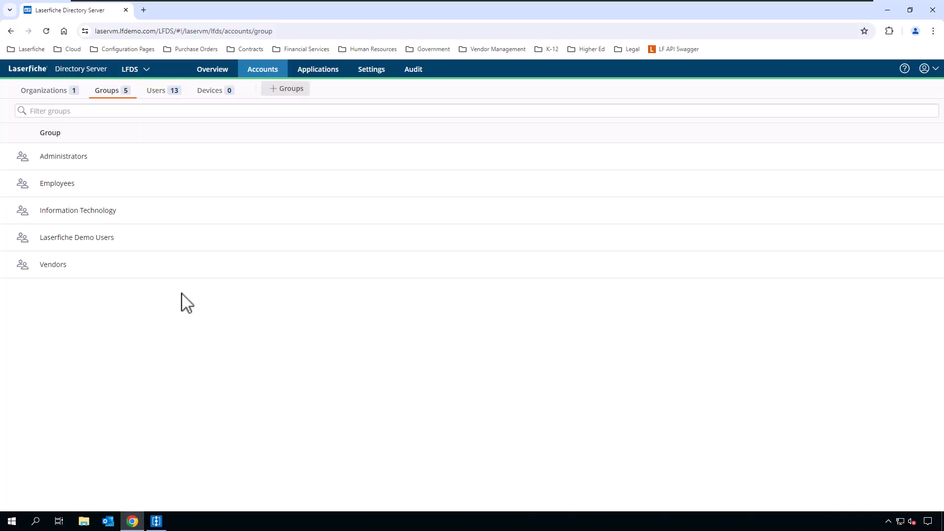
pyautogui.click(114, 216)
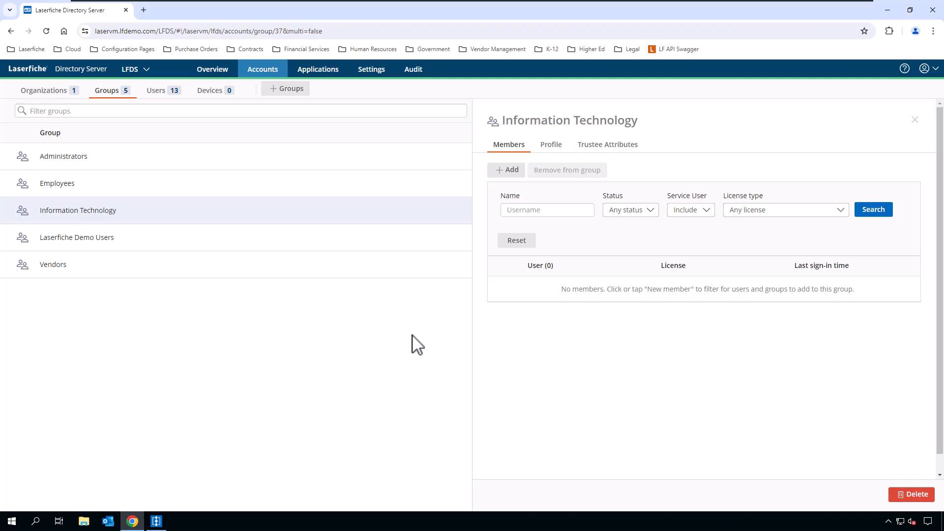
pyautogui.click(165, 522)
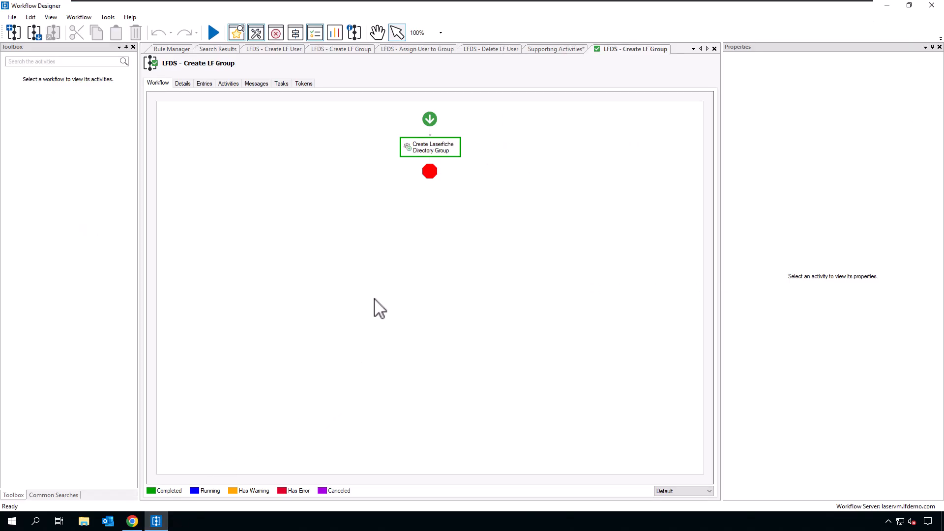
pyautogui.click(716, 49)
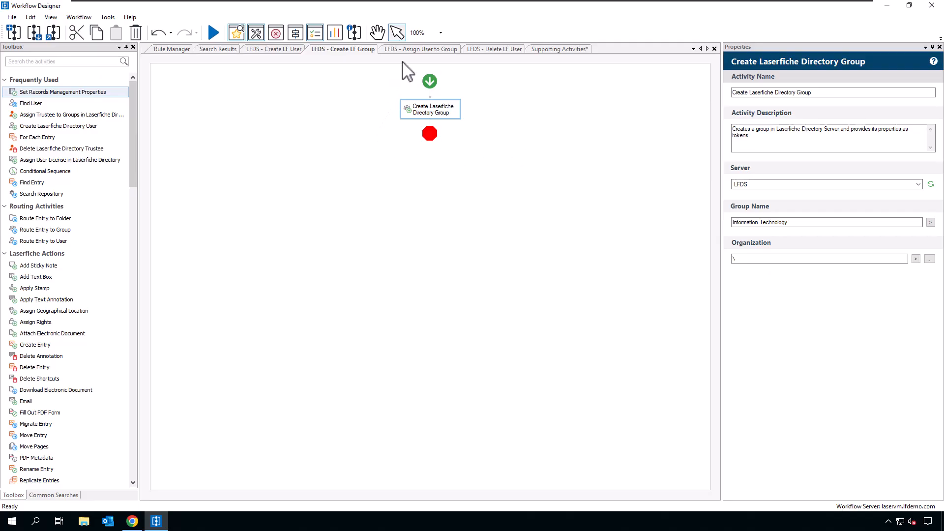
# Step: Open the LFDS - Assign User to Group workflow and review its Find User and group-assignment settings
pyautogui.click(431, 50)
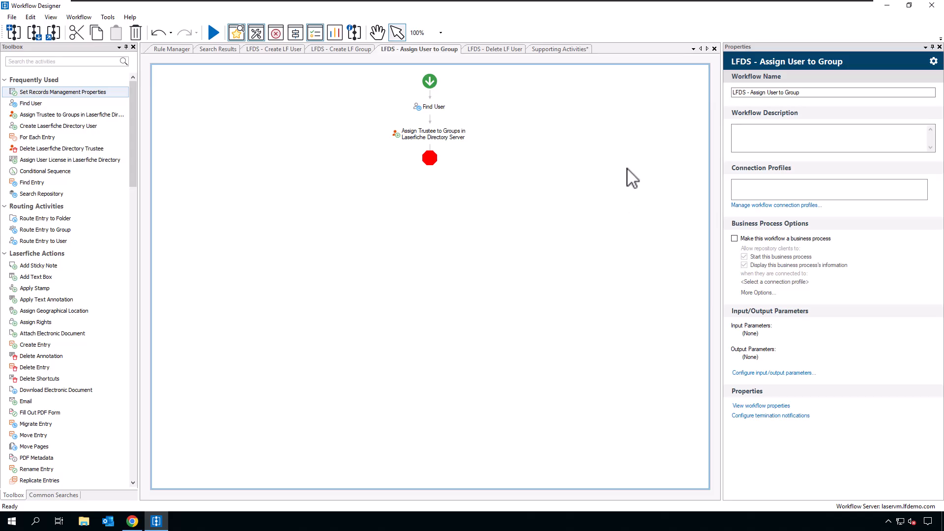
pyautogui.click(453, 118)
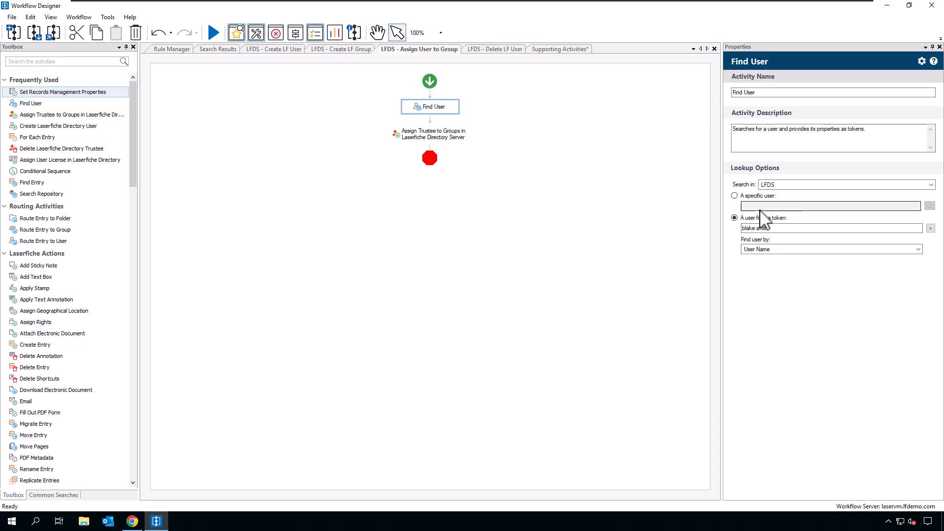
pyautogui.click(451, 133)
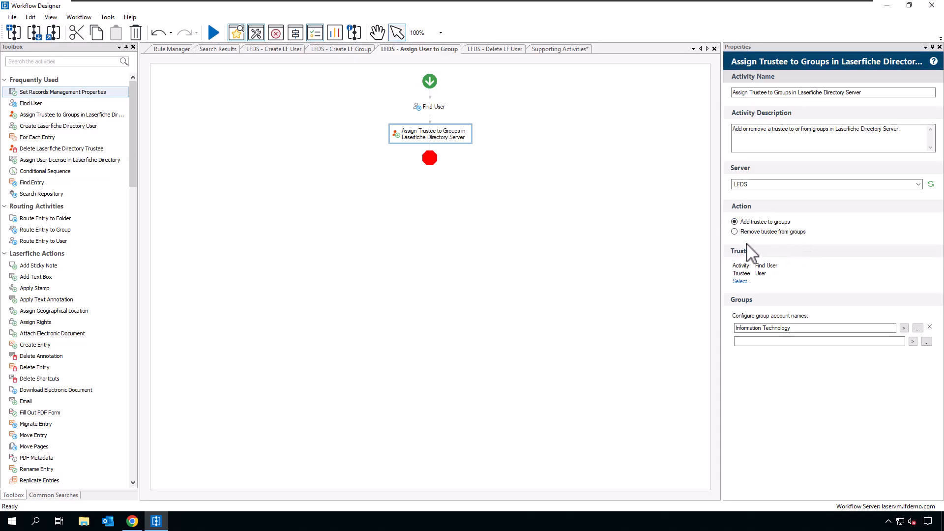
# Step: Run the Assign User to Group workflow, dismiss the start notice, and switch to LFDS
pyautogui.click(219, 35)
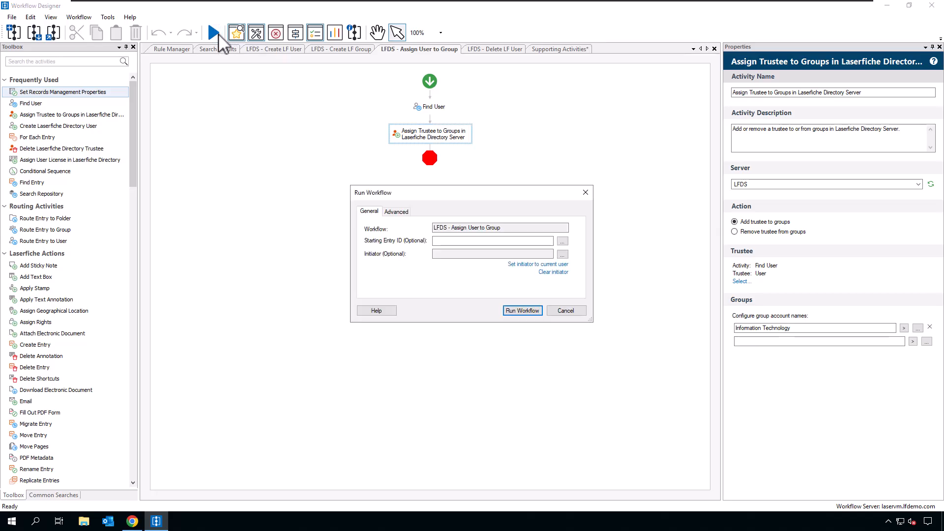
pyautogui.click(523, 313)
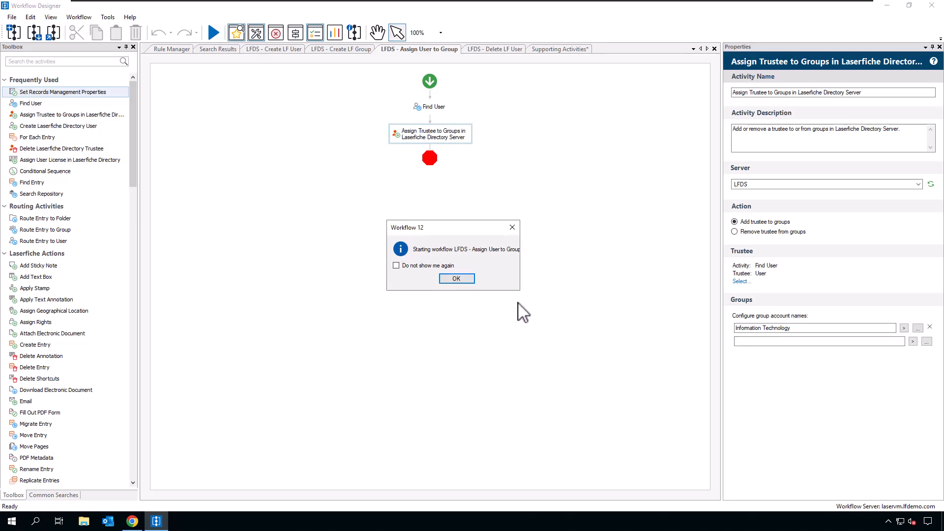
pyautogui.click(464, 278)
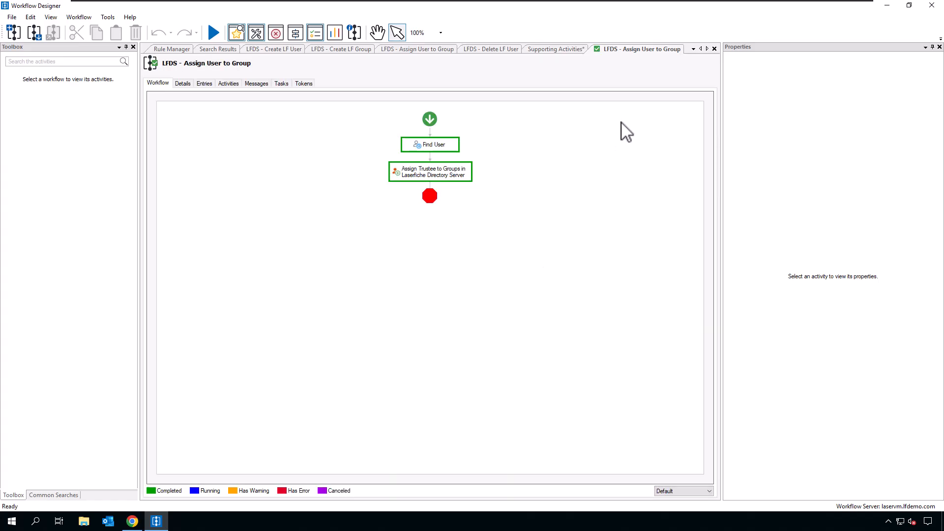
pyautogui.click(131, 522)
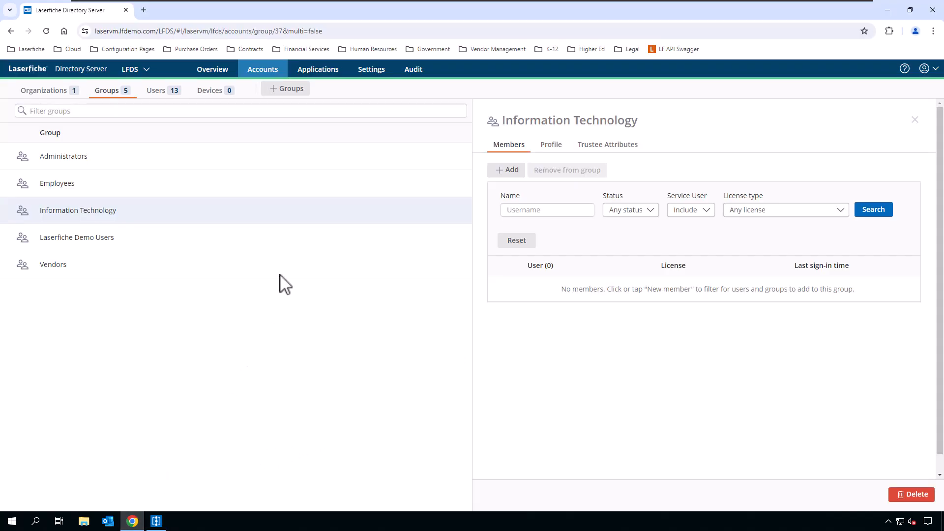
# Step: Reload LFDS and open the new user's details showing Information Technology membership
pyautogui.press('F5')
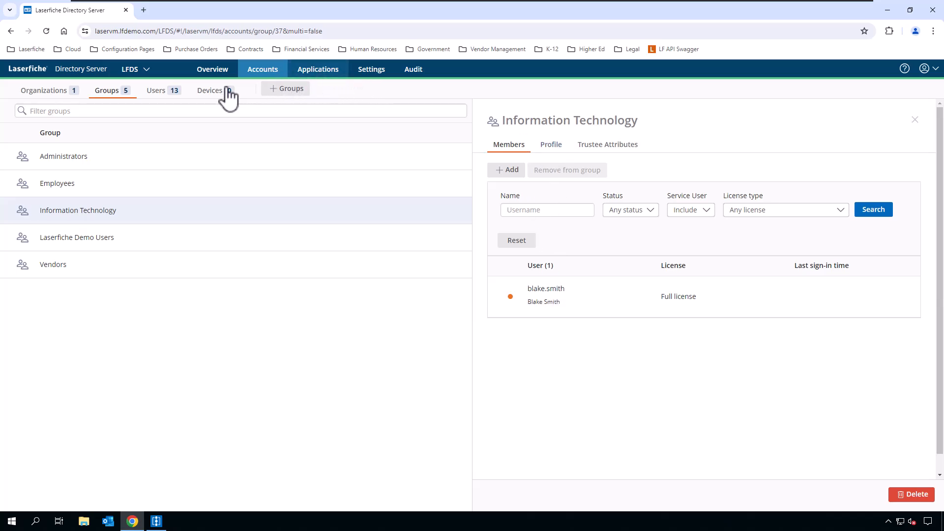
pyautogui.click(162, 92)
pyautogui.click(113, 222)
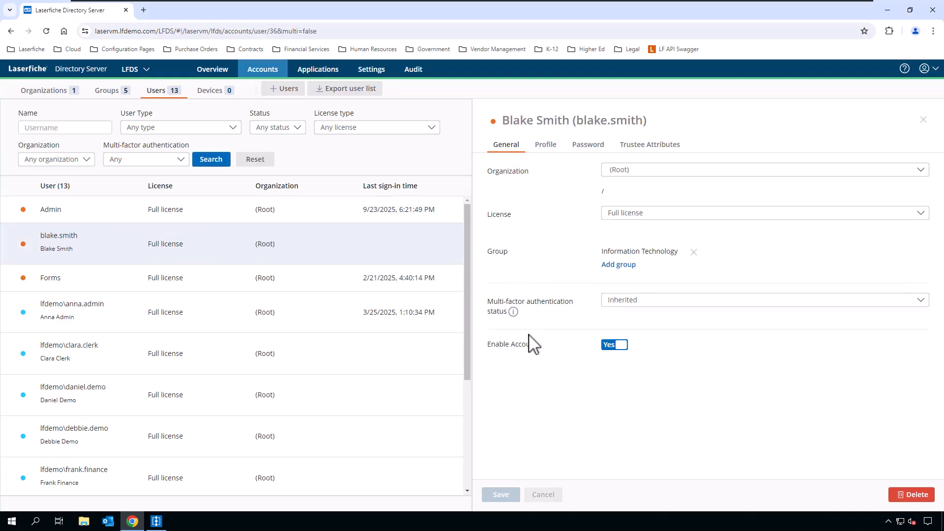
# Step: Close the Assign User run view and review the Delete LF User workflow's Find User and trustee-deletion settings
pyautogui.click(156, 521)
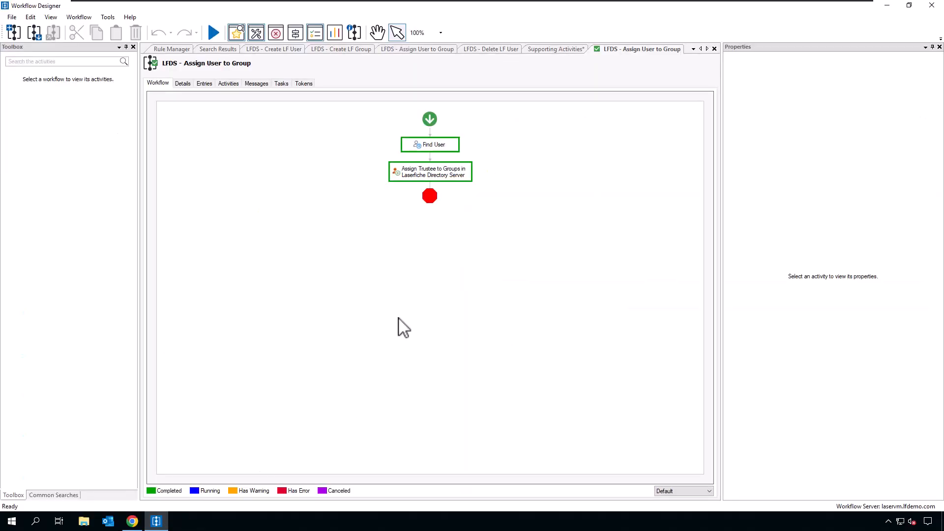
pyautogui.click(714, 48)
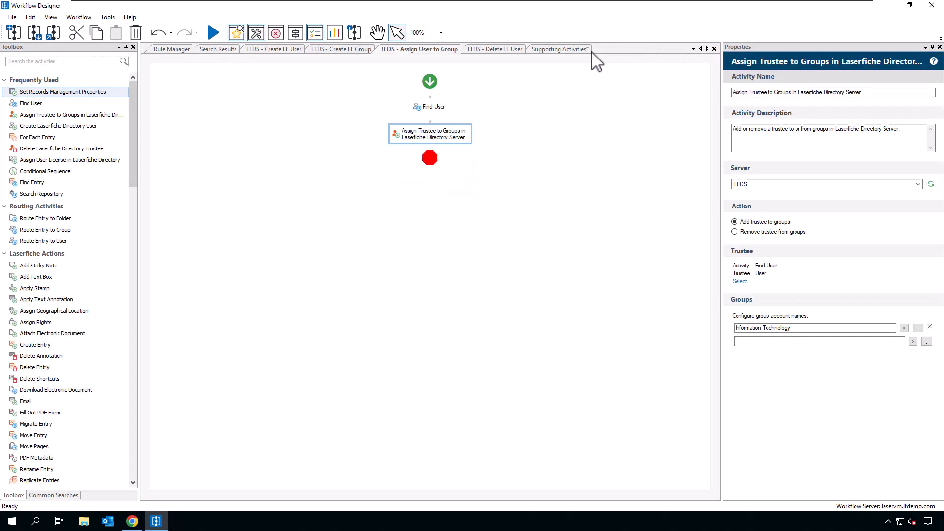
pyautogui.click(496, 50)
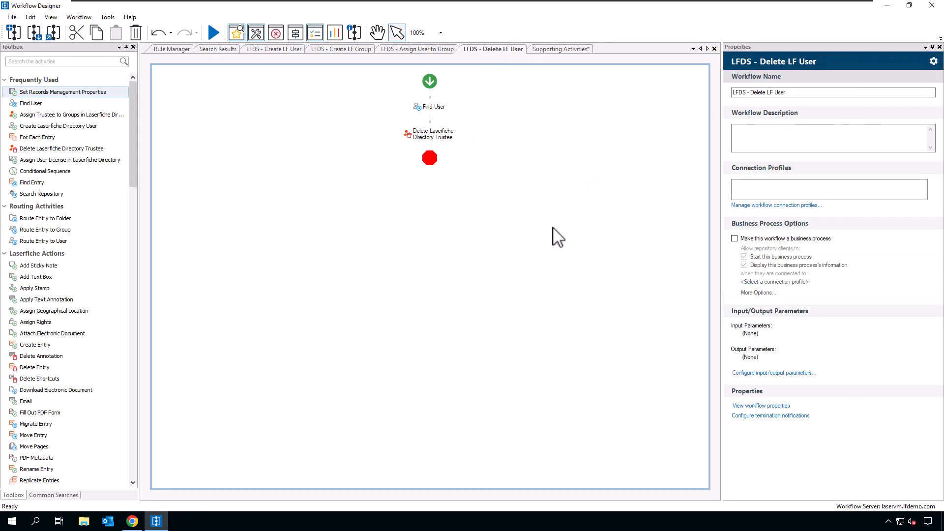
pyautogui.click(445, 139)
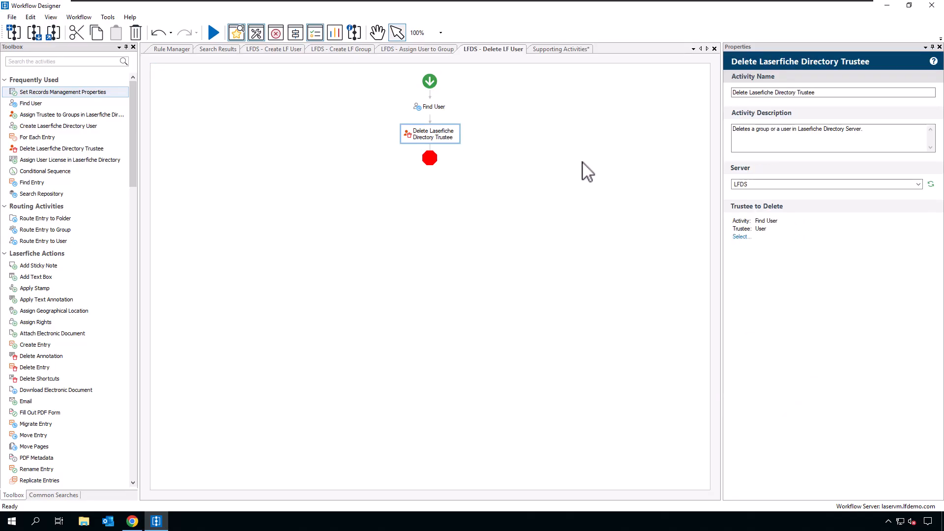
pyautogui.click(449, 109)
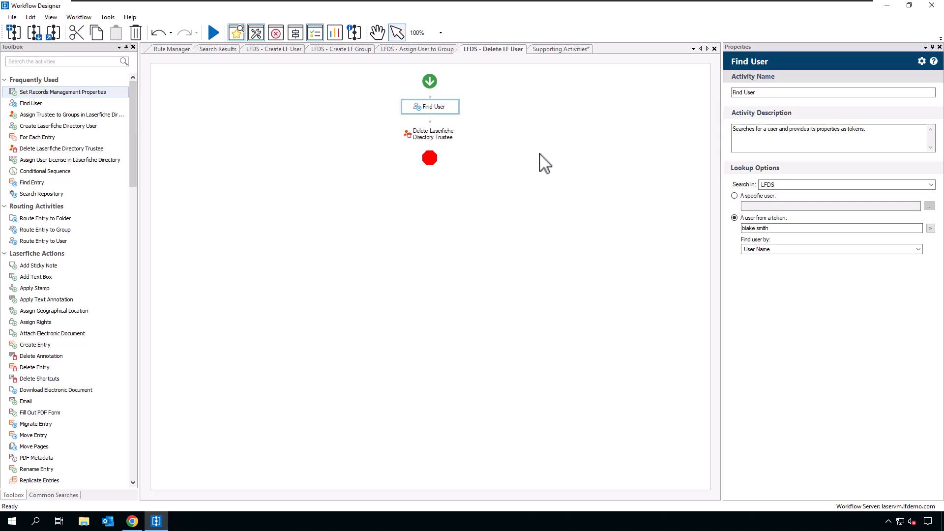
pyautogui.click(457, 144)
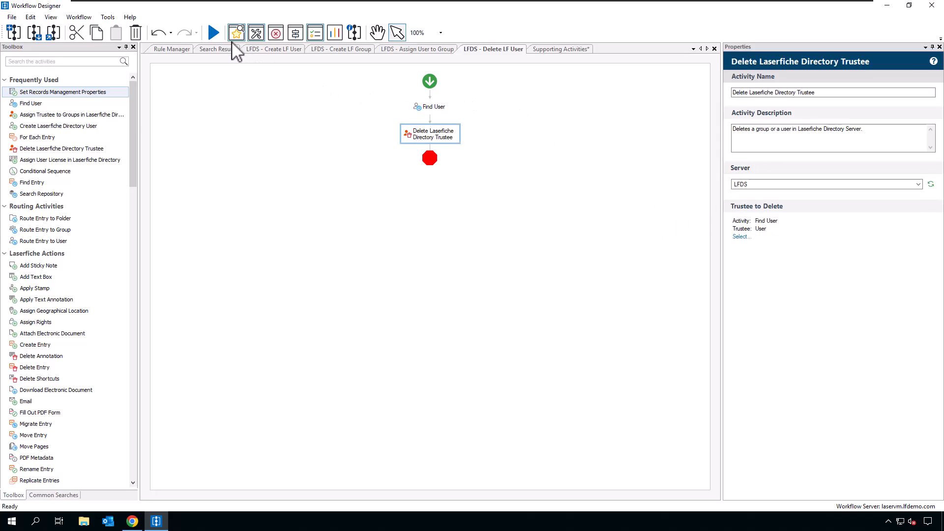
# Step: Run the LFDS - Delete LF User workflow and dismiss the start message
pyautogui.click(215, 32)
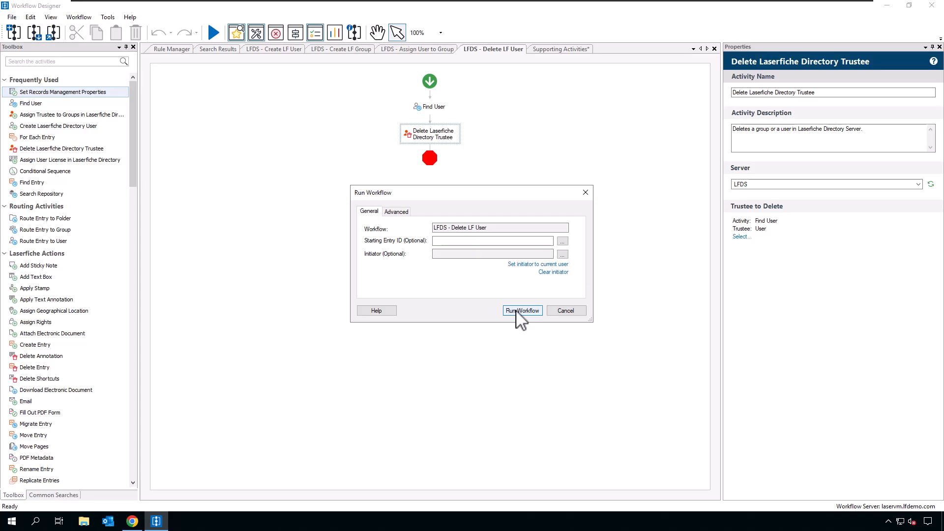
pyautogui.click(516, 311)
pyautogui.click(462, 280)
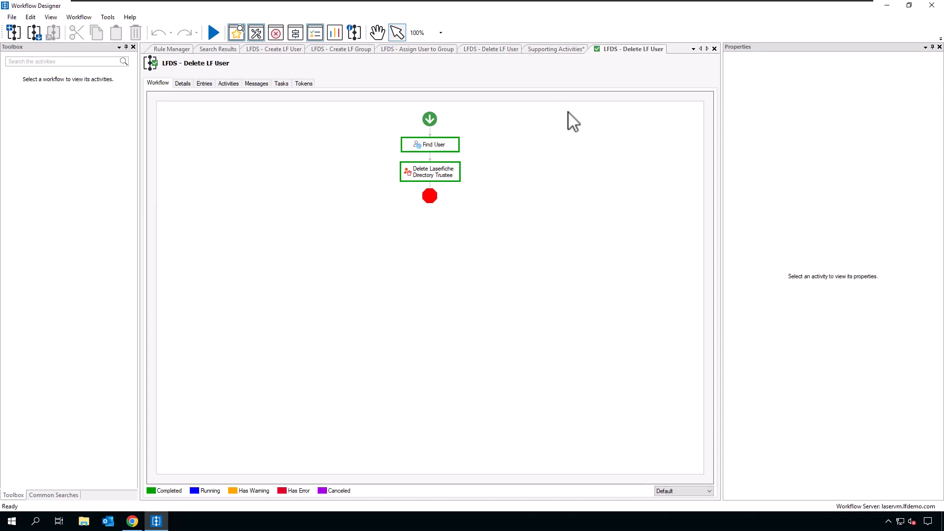
# Step: Filter Directory Server users to Laserfiche User type, confirming only Admin, Forms and QuickFields remain
pyautogui.click(132, 522)
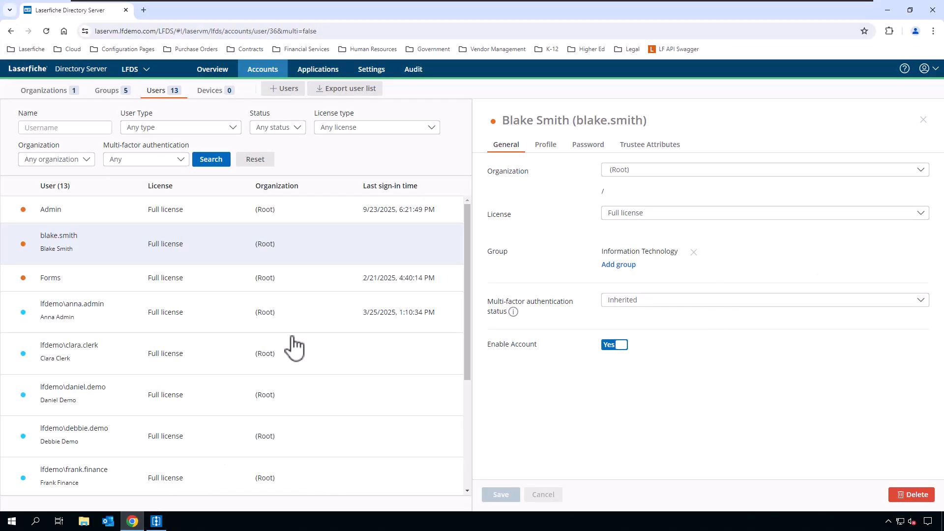
pyautogui.click(217, 129)
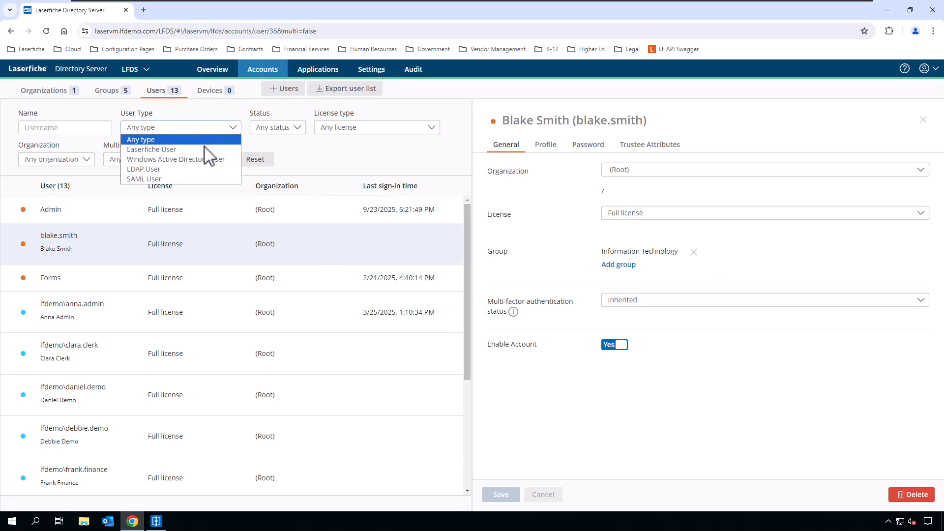
pyautogui.click(180, 151)
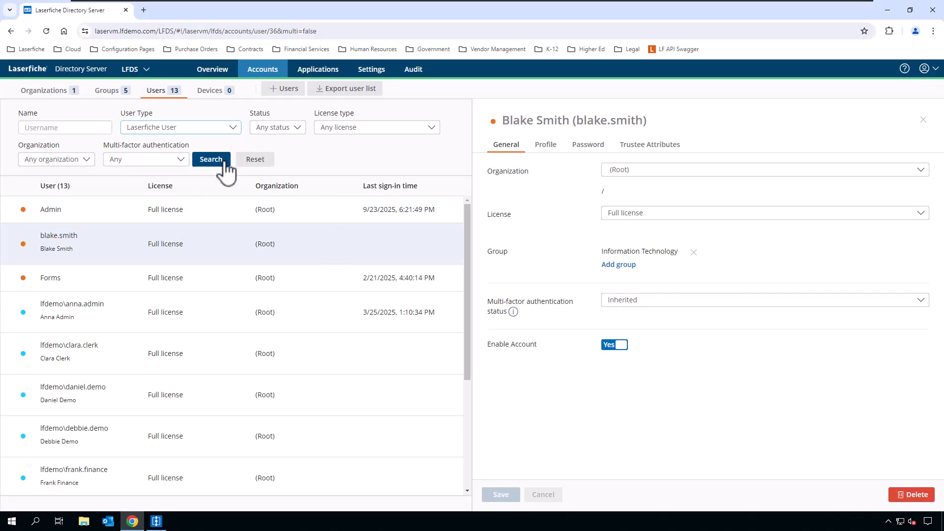
pyautogui.click(220, 163)
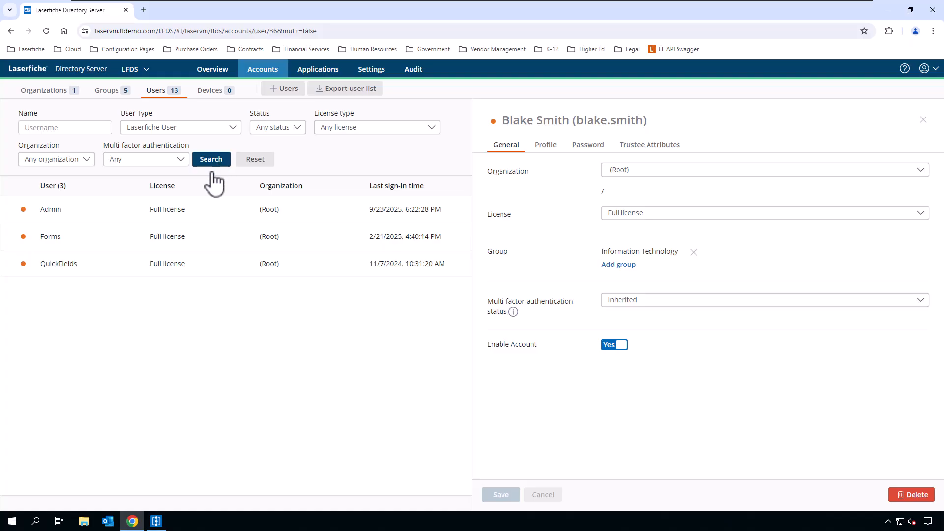
pyautogui.click(924, 120)
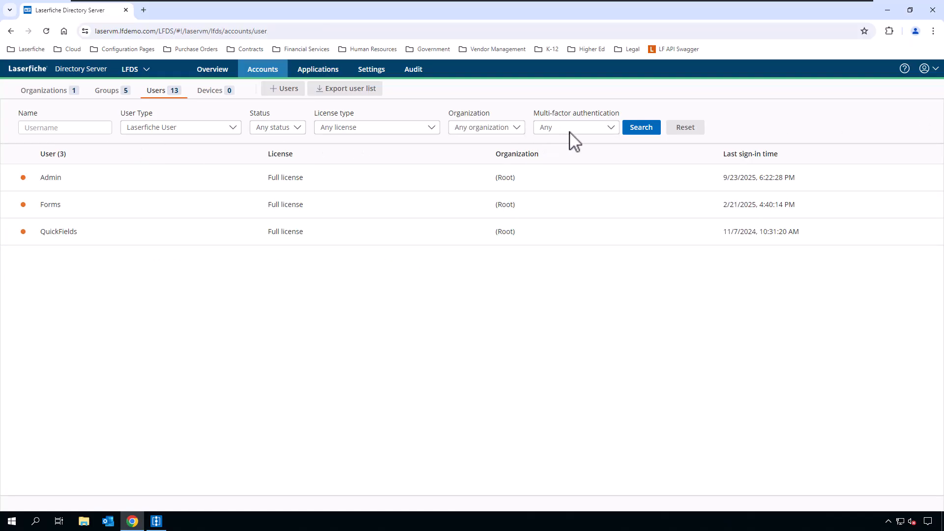
pyautogui.click(642, 132)
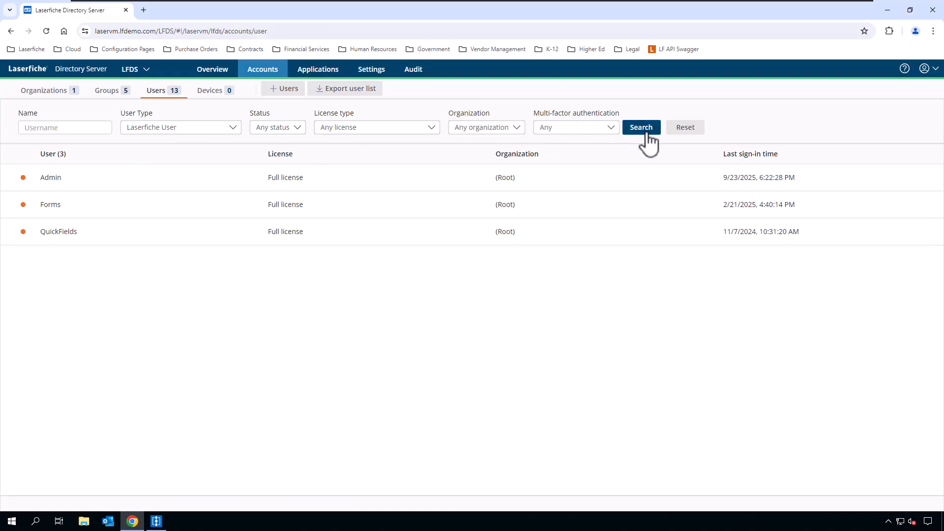
pyautogui.click(164, 522)
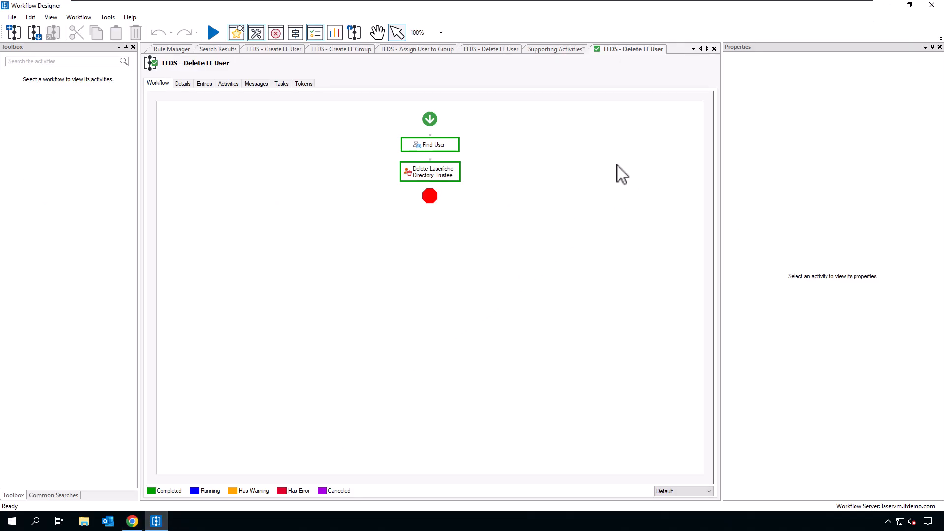
# Step: Close the LFDS - Delete LF User run view, then bring Directory Server back to the front
pyautogui.click(714, 49)
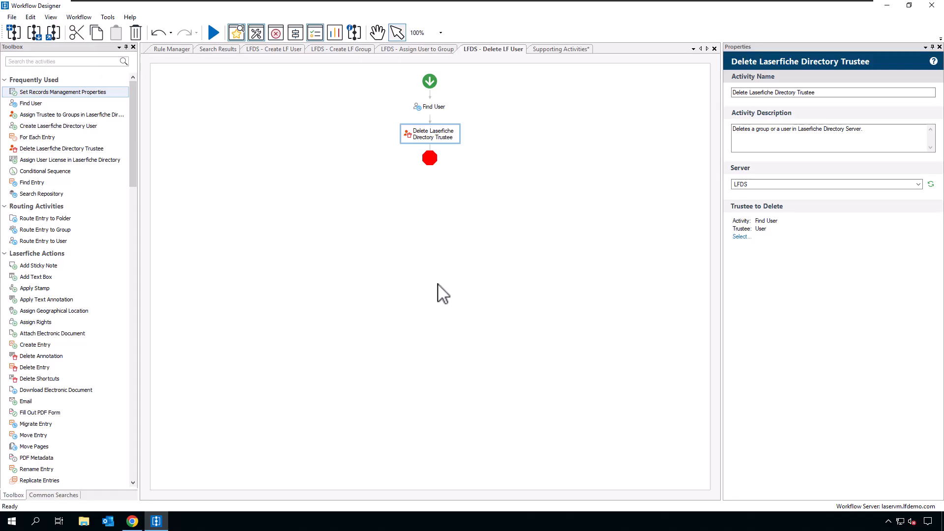
pyautogui.click(132, 522)
# Step: Review the lfdemo.com identity provider's Demo Users and Demo Admins rules, then return to Workflow Designer
pyautogui.click(373, 72)
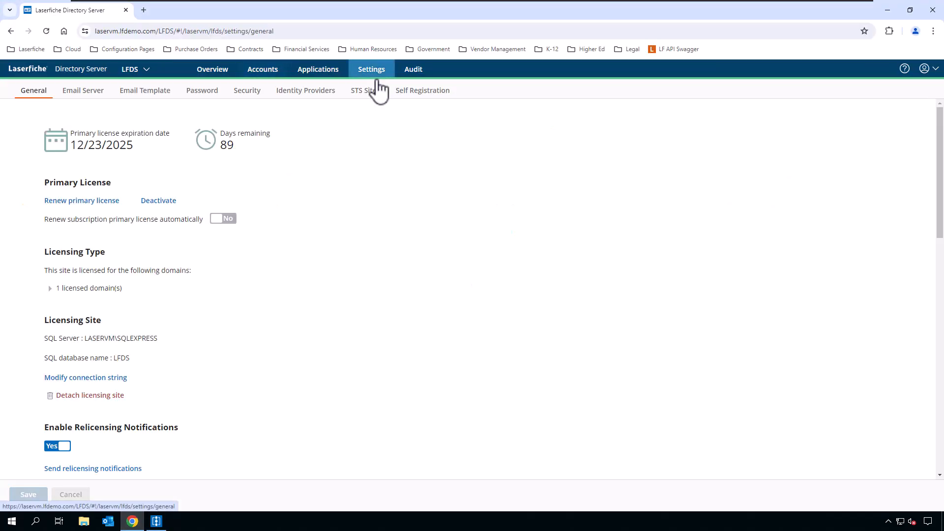
pyautogui.click(332, 98)
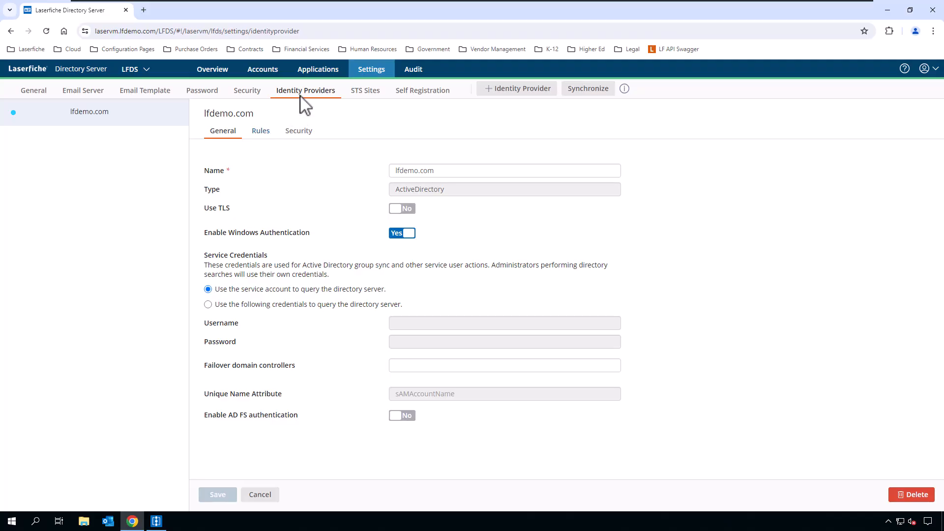
pyautogui.click(268, 136)
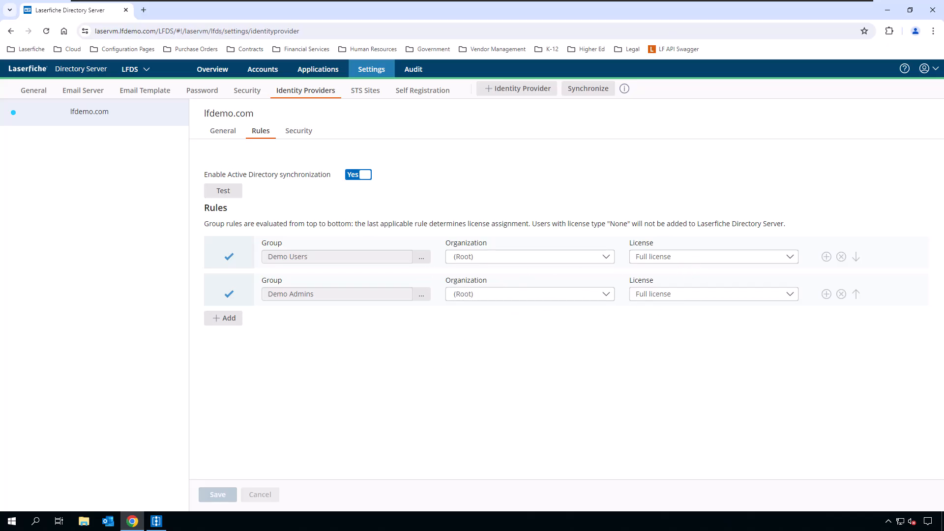
pyautogui.click(156, 521)
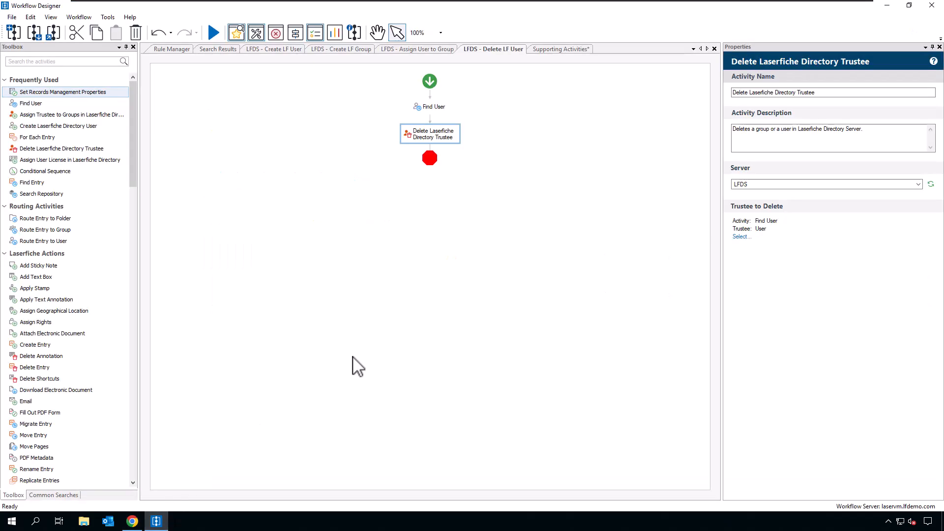
# Step: Show the Supporting Activities workflow with its eleven activities, from Assign Rights to Route Entry to Group
pyautogui.click(563, 50)
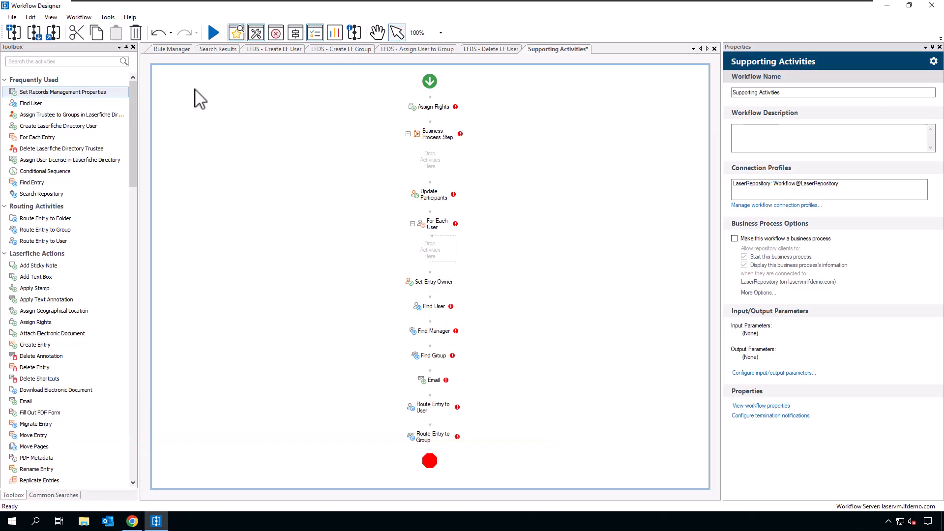
pyautogui.click(51, 18)
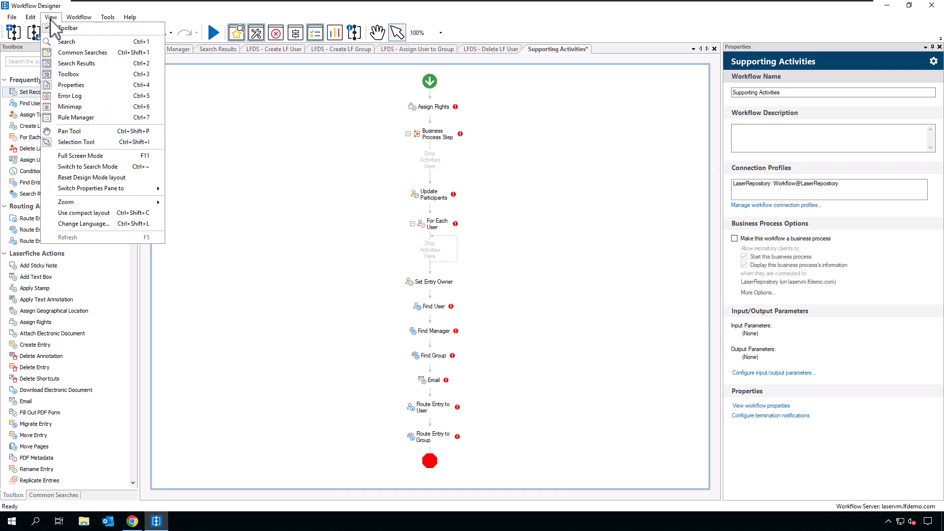
pyautogui.click(131, 223)
pyautogui.click(514, 255)
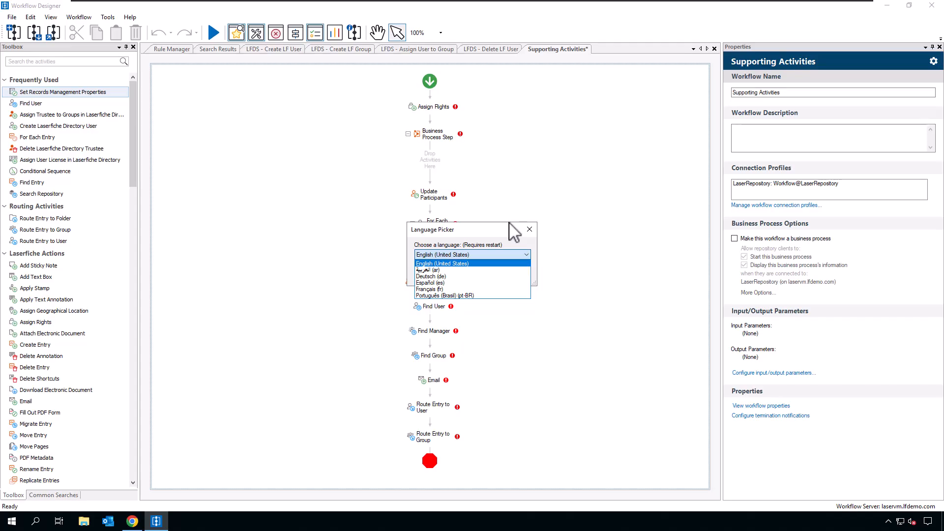
pyautogui.click(473, 239)
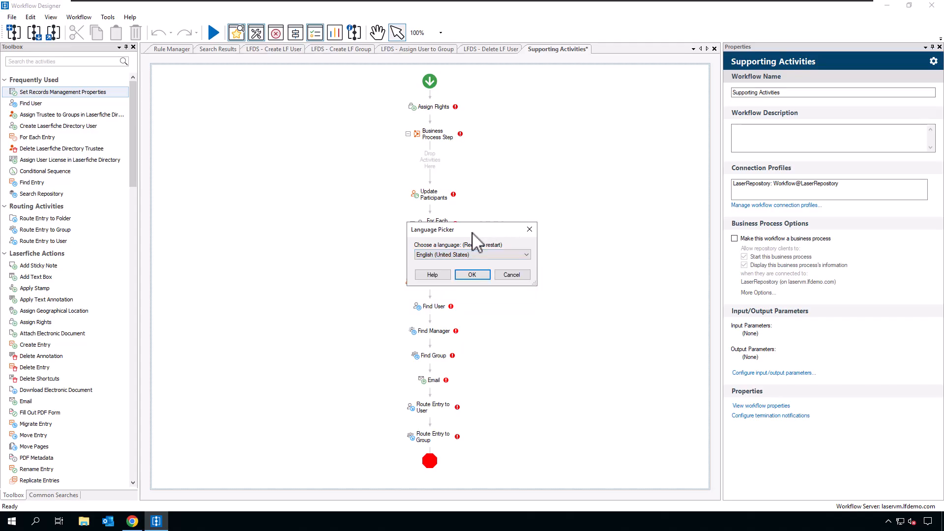
pyautogui.click(512, 275)
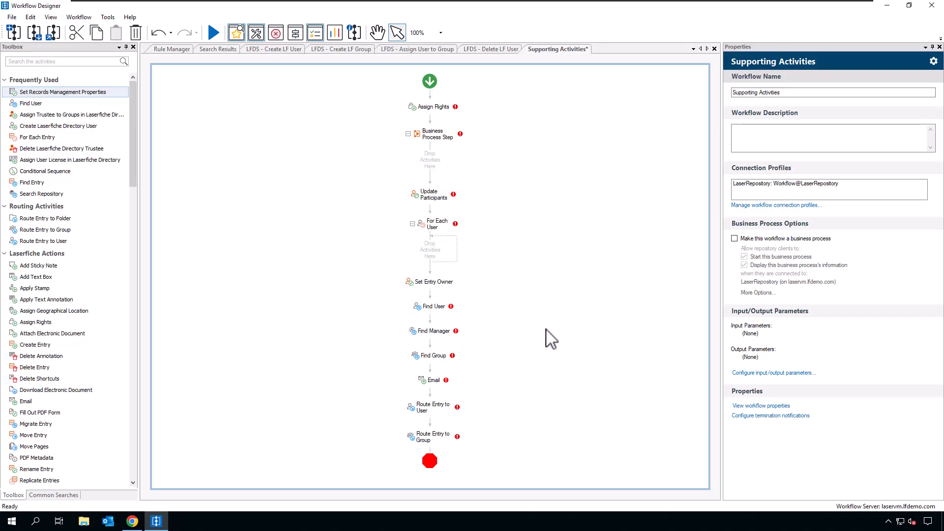